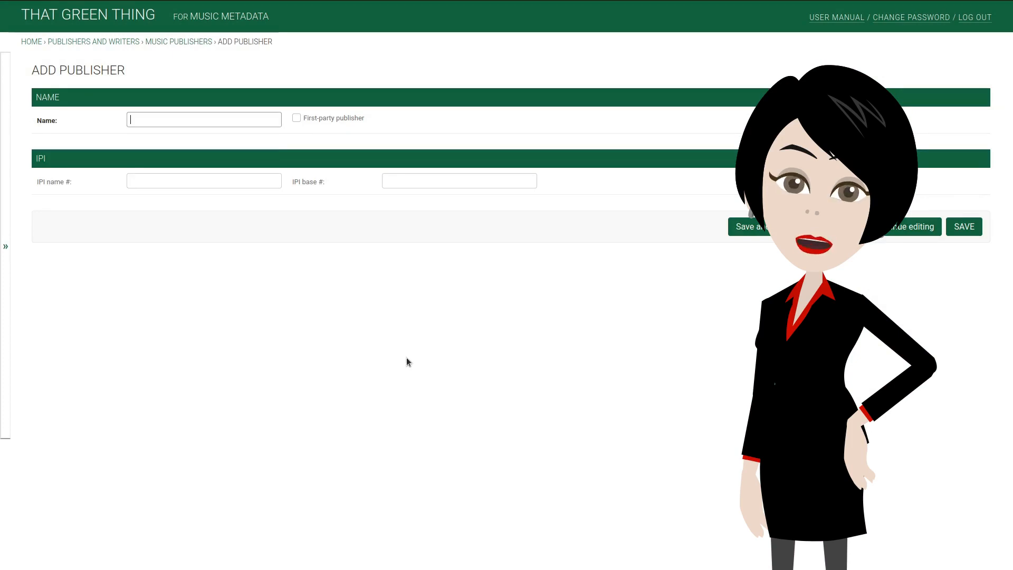
# - Create the first-party publisher "Antropomorphic Avian Publishing" with IPI name # 395, and save it for continued editing
pyautogui.write('Ant')
pyautogui.press('Down')
pyautogui.press('Return')
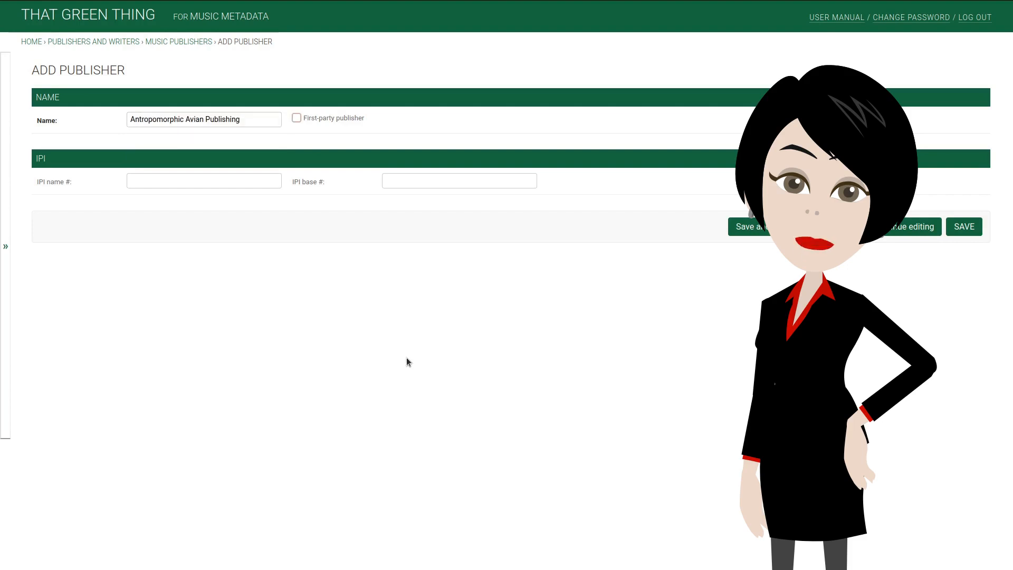
pyautogui.click(296, 118)
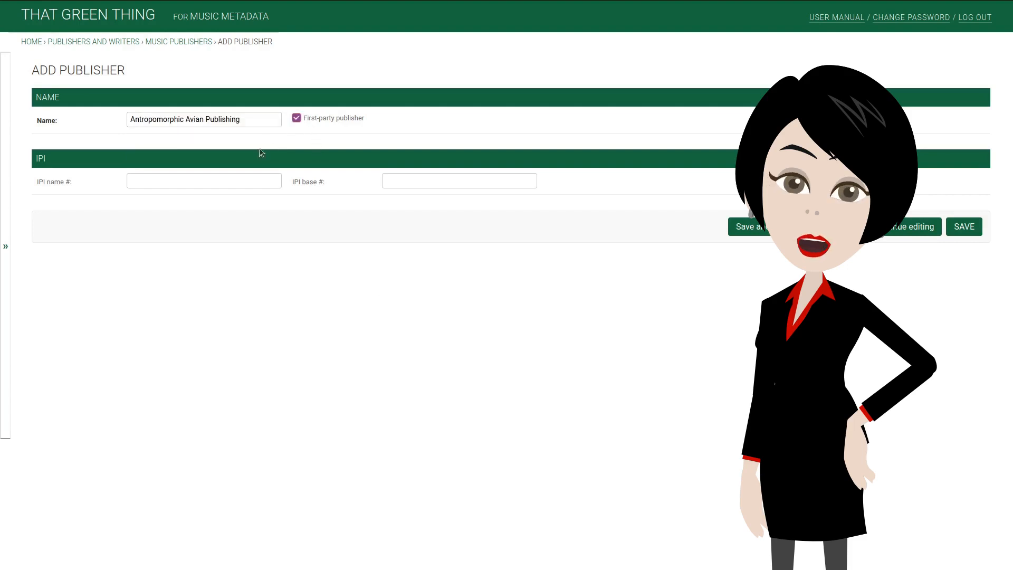
pyautogui.click(210, 186)
pyautogui.write('395')
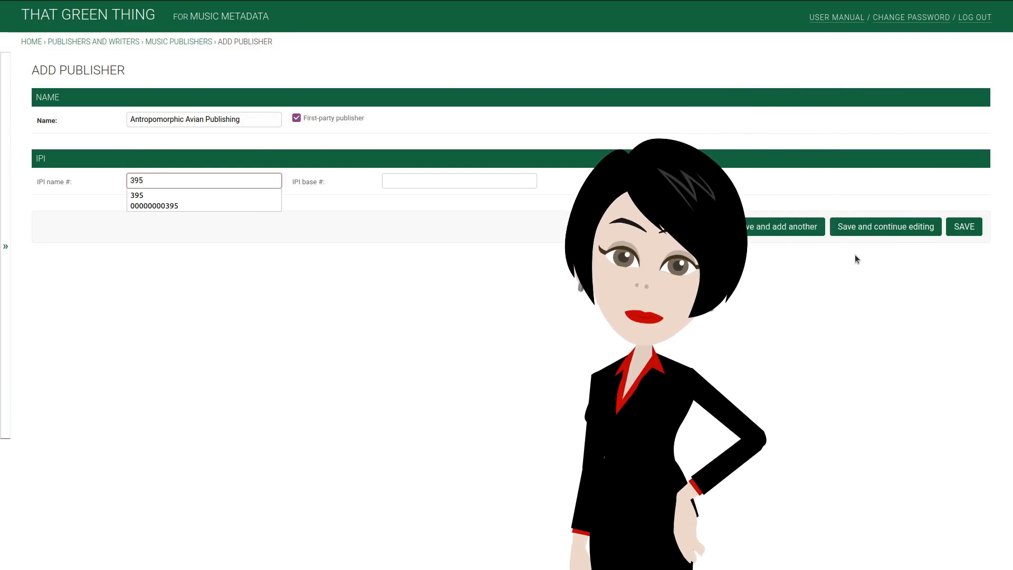
pyautogui.click(880, 228)
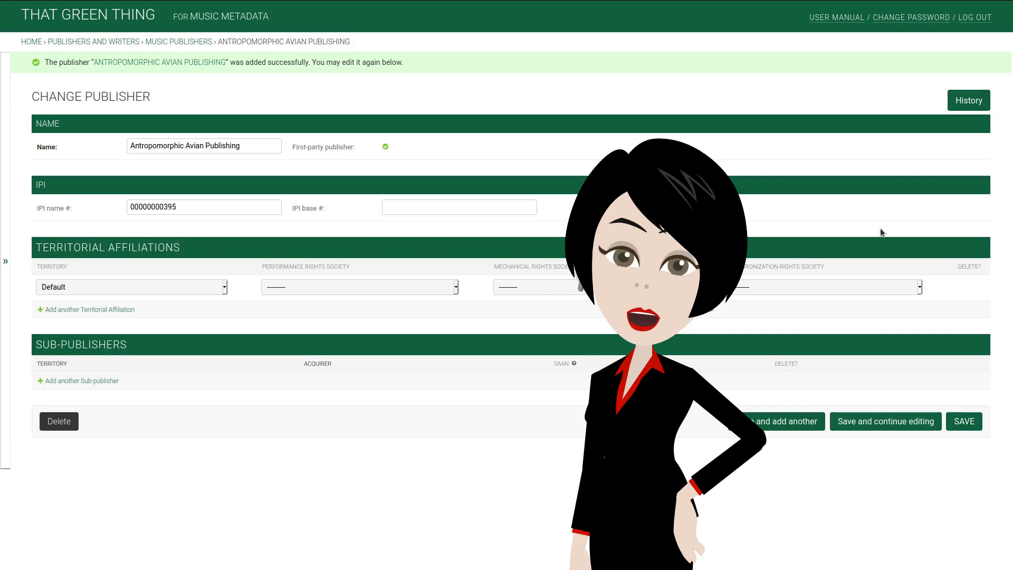
# - Set the Default territory's performance rights society to ASCAP (UNITED STATES) and mechanical rights society to HFA (UNITED STATES), and save for continued editing
pyautogui.click(375, 289)
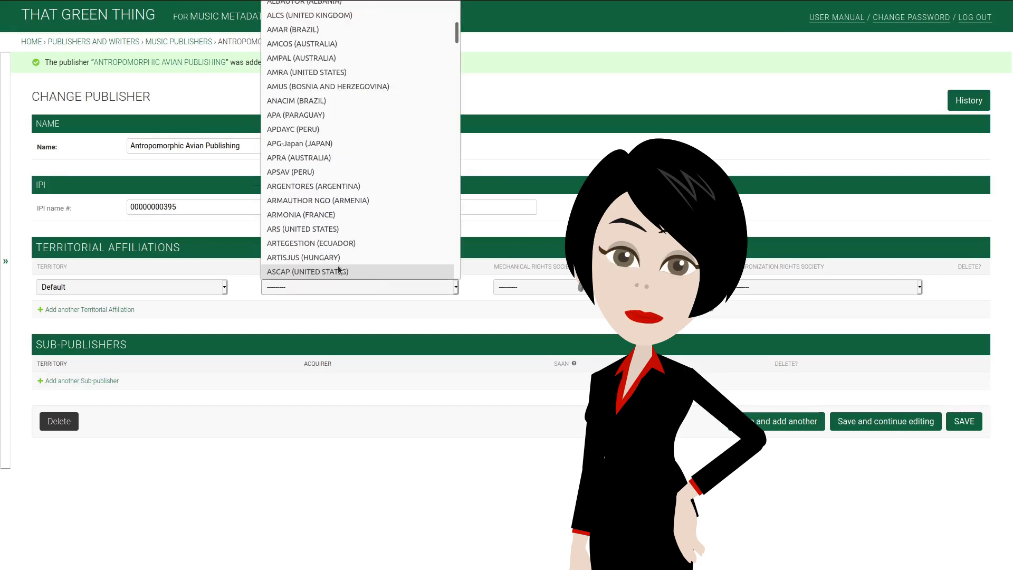
pyautogui.click(338, 272)
pyautogui.click(524, 286)
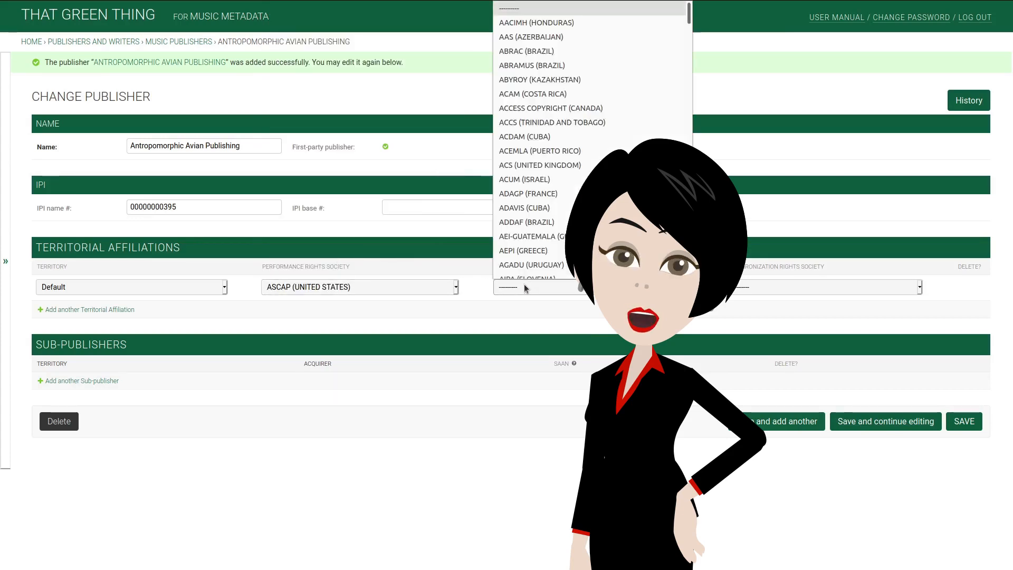
pyautogui.scroll(-10, 524, 264)
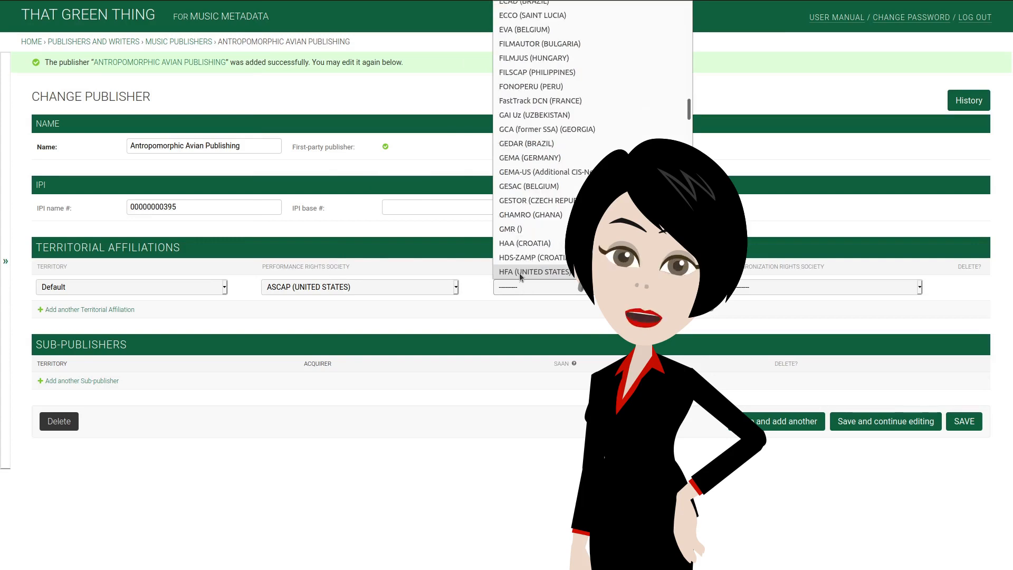
pyautogui.click(519, 272)
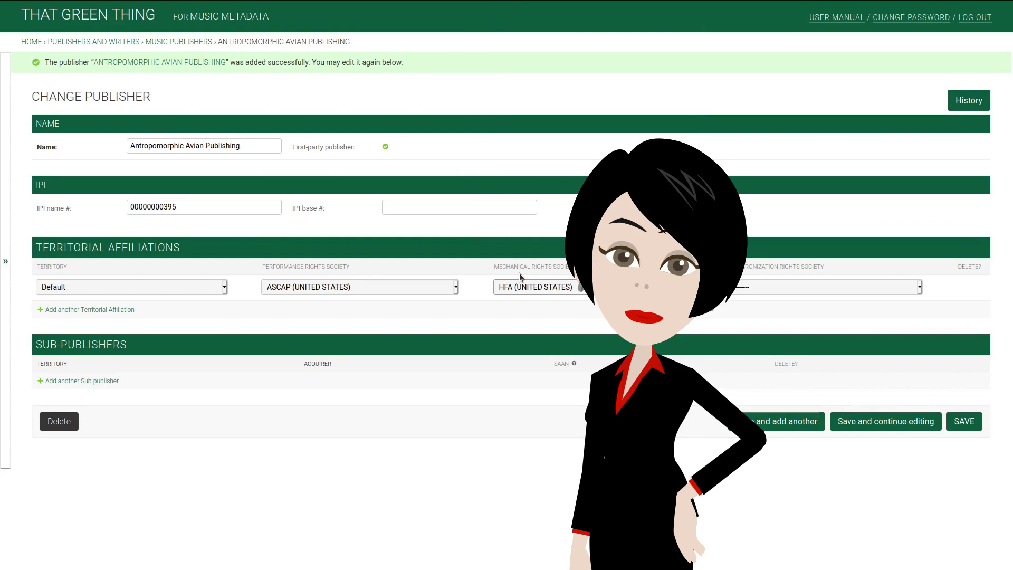
pyautogui.click(889, 425)
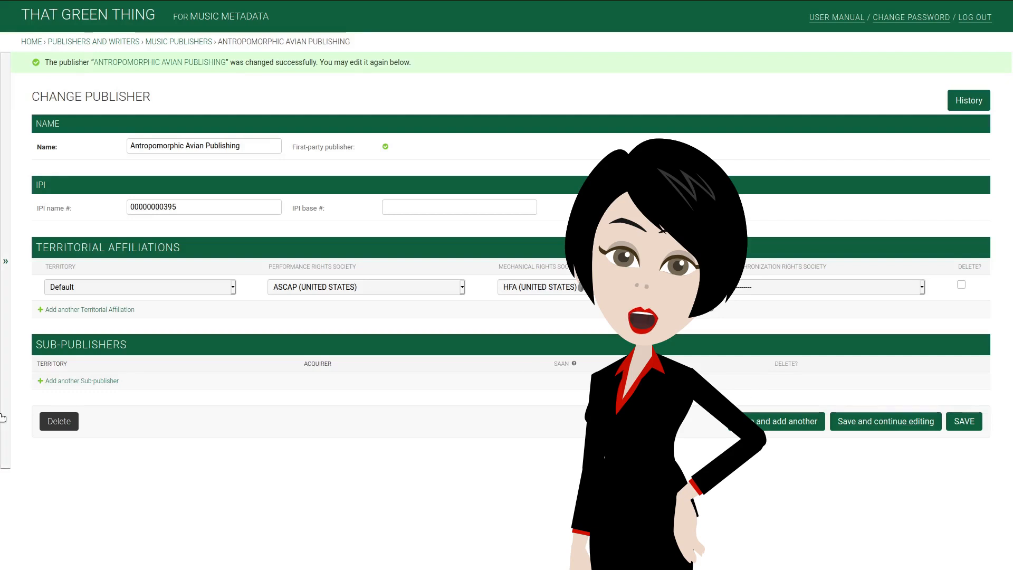
# - Add a BRITISH ISLES sub-publisher with acquirer MUSIC METADATA and SAAN X12345678A, and save the publisher for continued editing
pyautogui.click(87, 381)
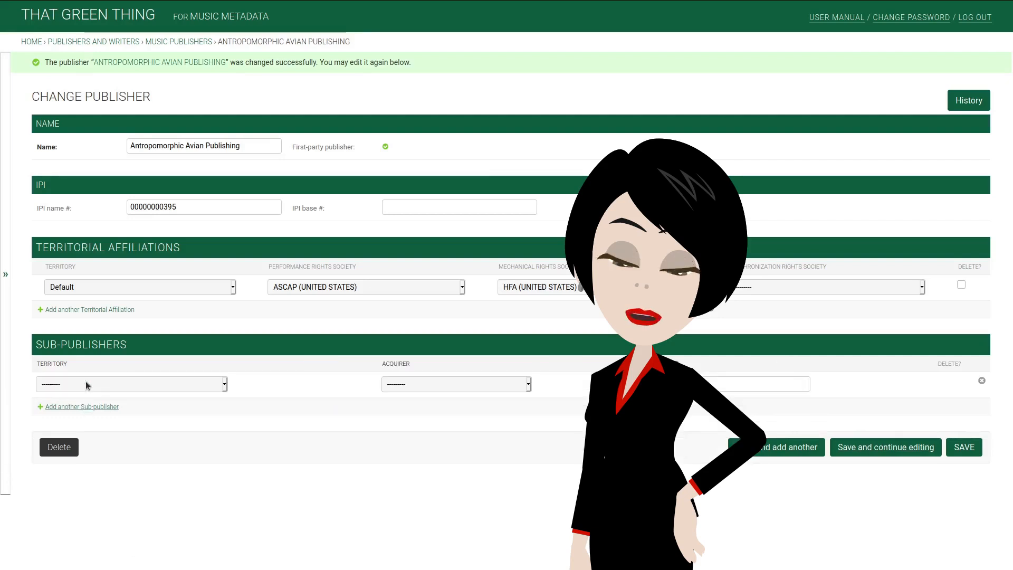
pyautogui.click(94, 384)
pyautogui.write('bri')
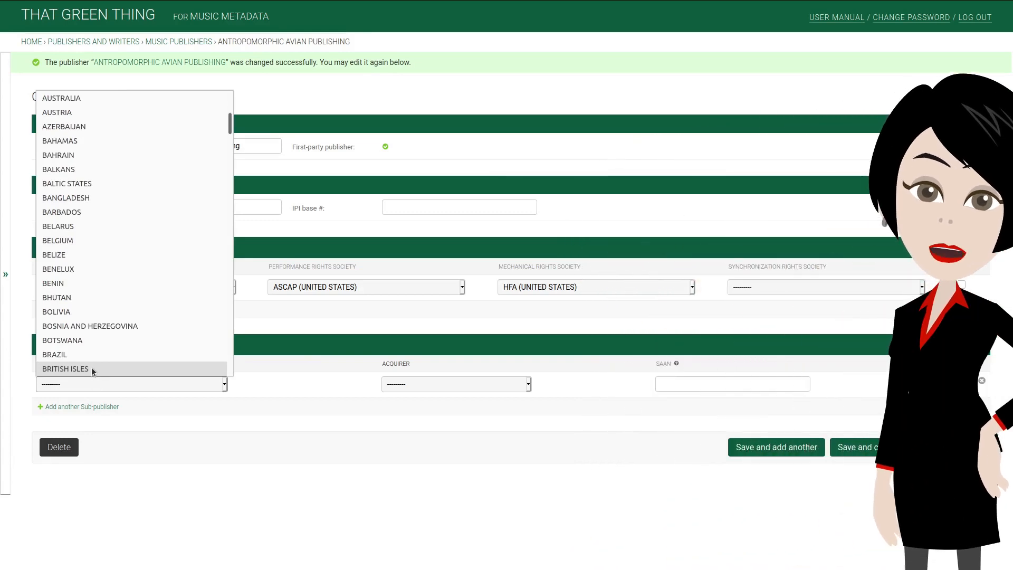
pyautogui.click(91, 367)
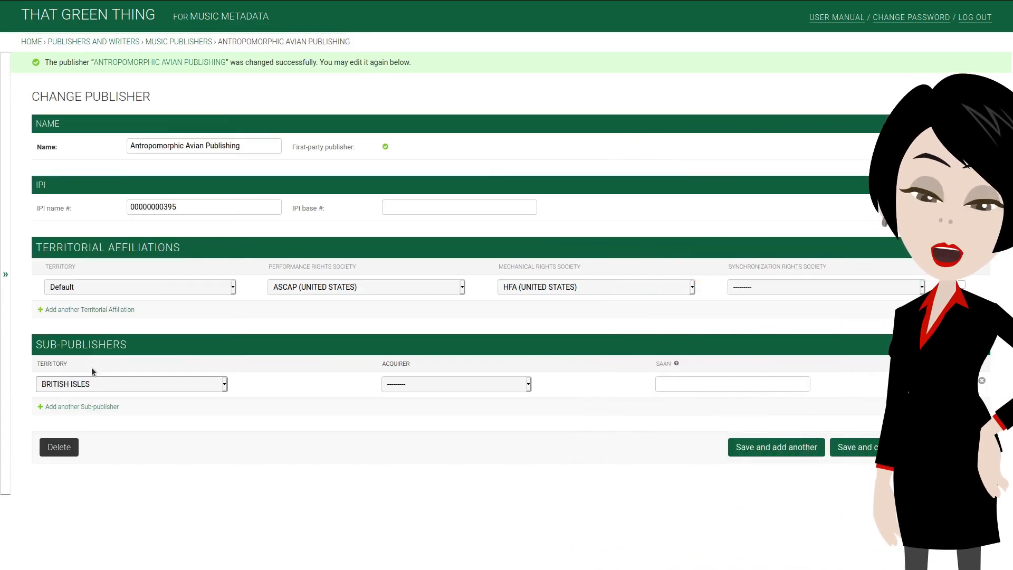
pyautogui.click(426, 387)
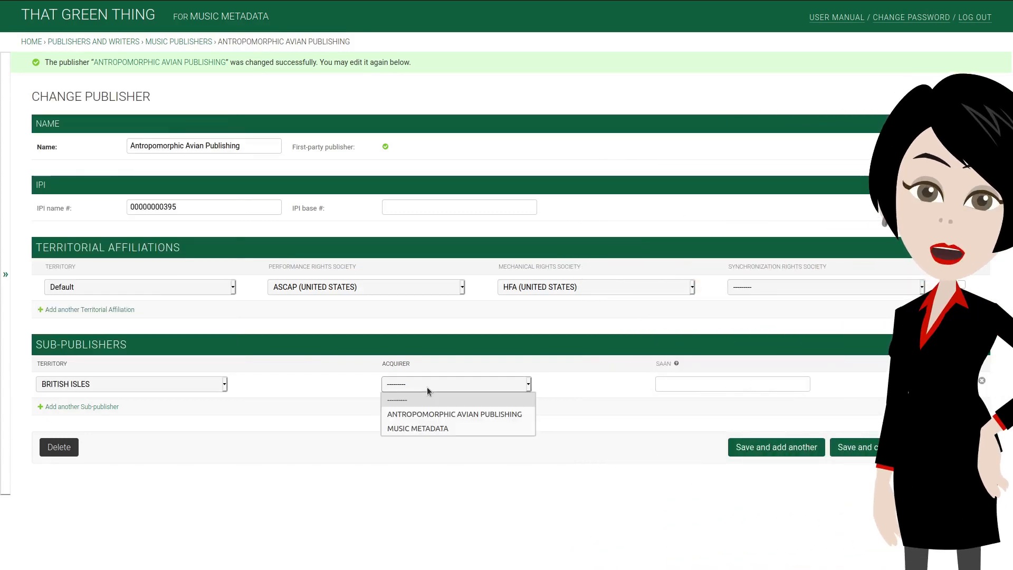
pyautogui.click(427, 428)
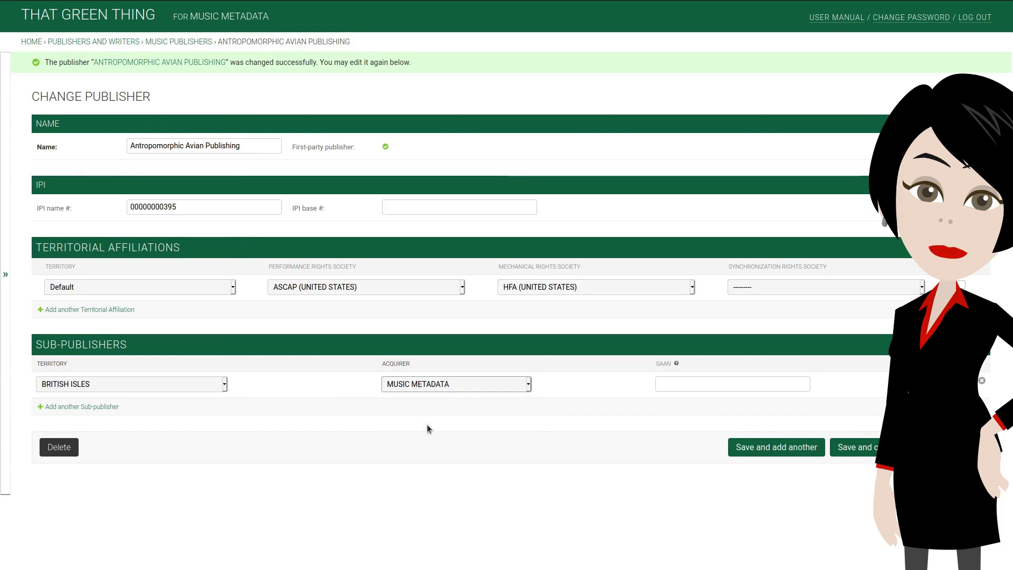
pyautogui.click(664, 384)
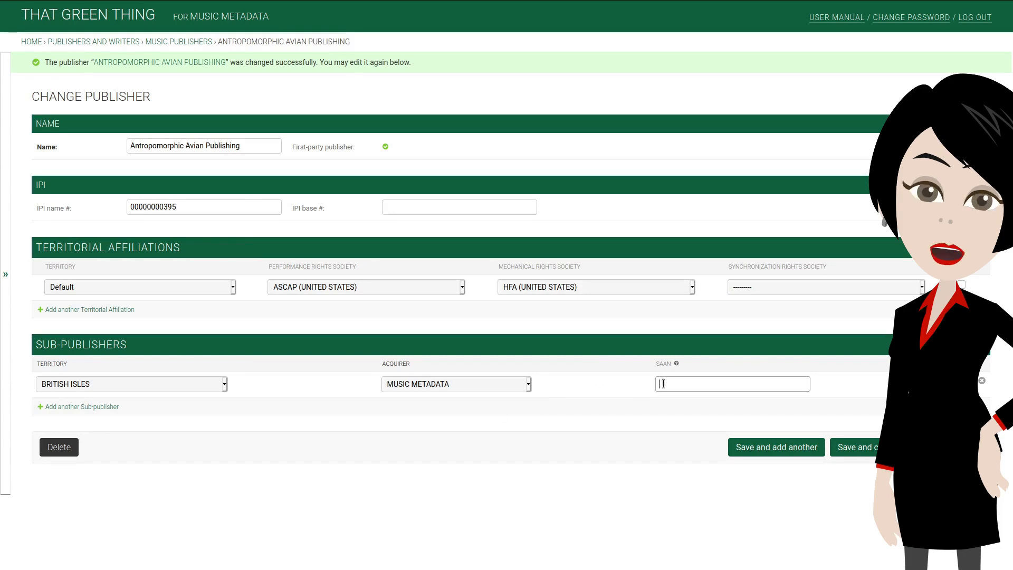
pyautogui.write('X12345678A')
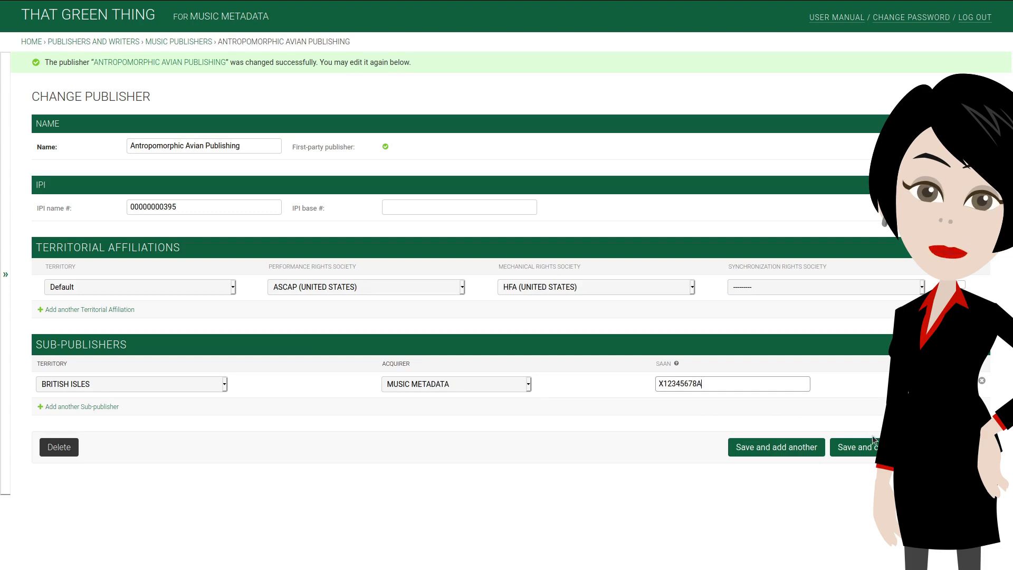
pyautogui.click(854, 447)
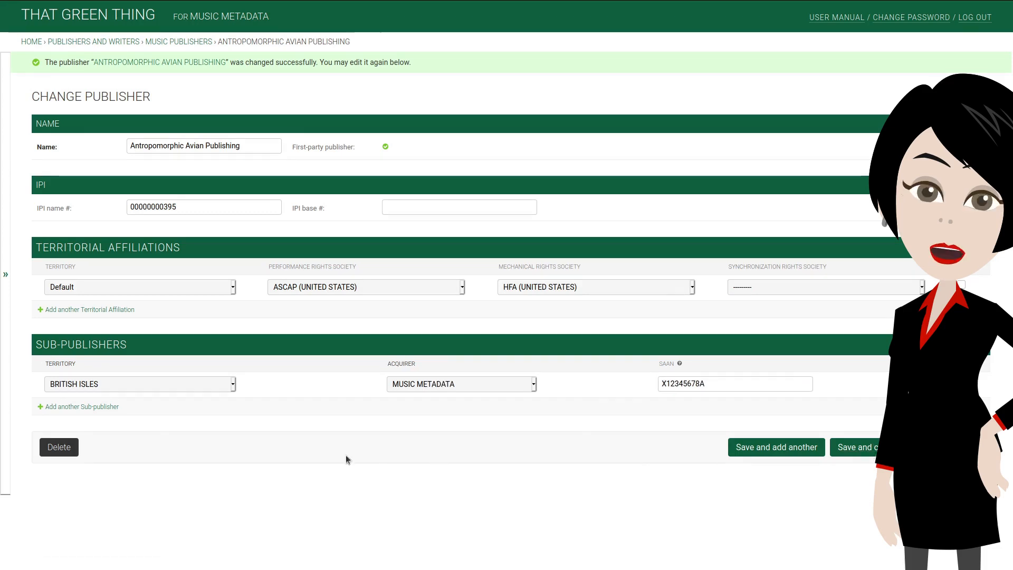
# - Add a NETHERLANDS sub-publisher with acquirer MUSIC METADATA and SAAN AS163763XN, and save the publisher to start adding another
pyautogui.click(104, 408)
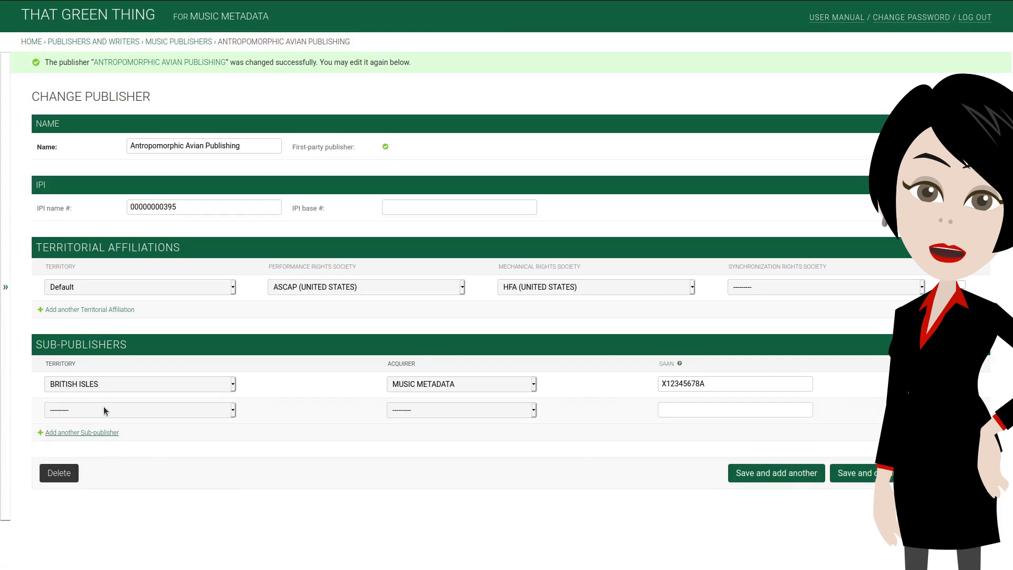
pyautogui.click(105, 410)
pyautogui.write('netherlands')
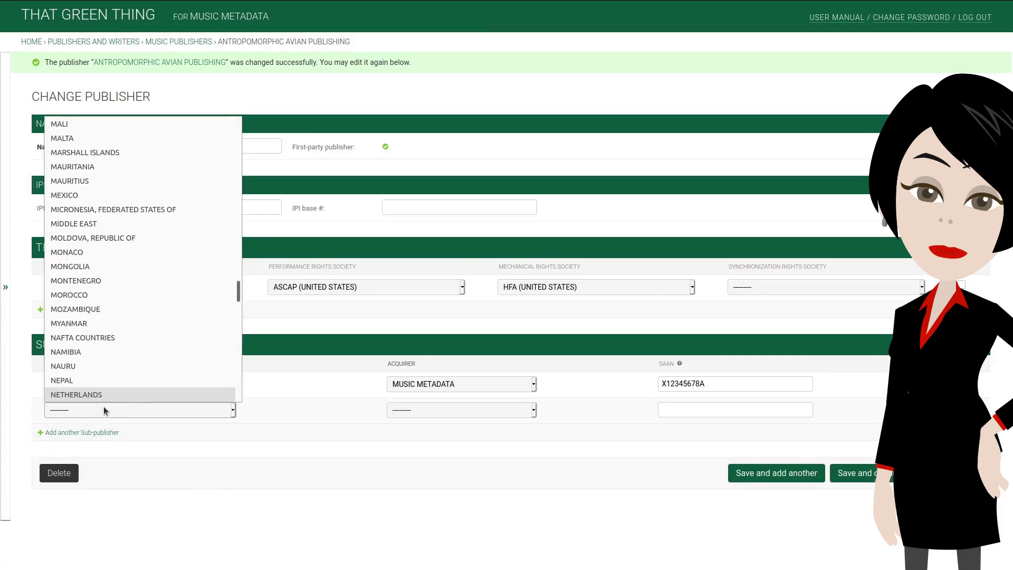
pyautogui.press('Return')
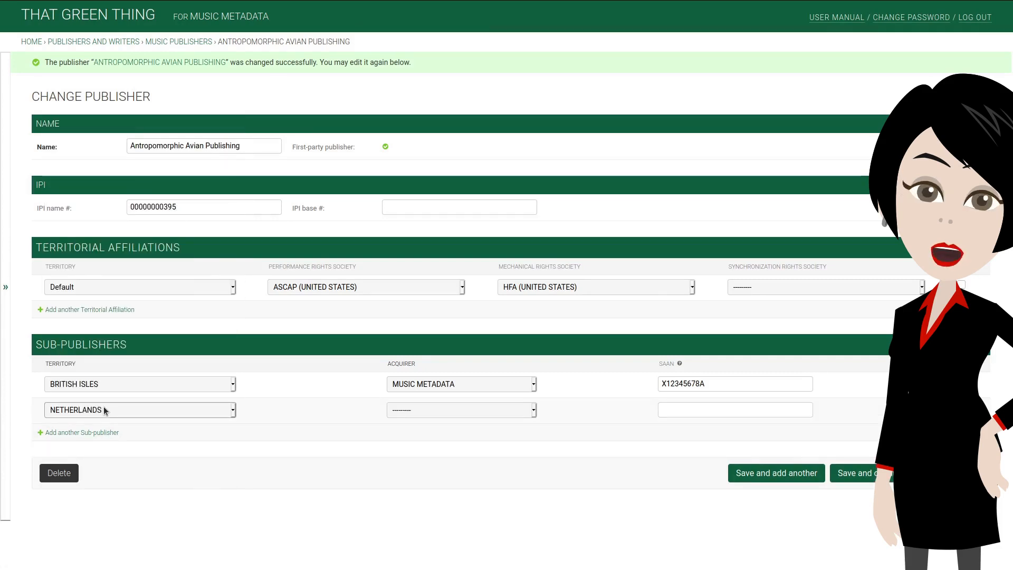
pyautogui.click(414, 411)
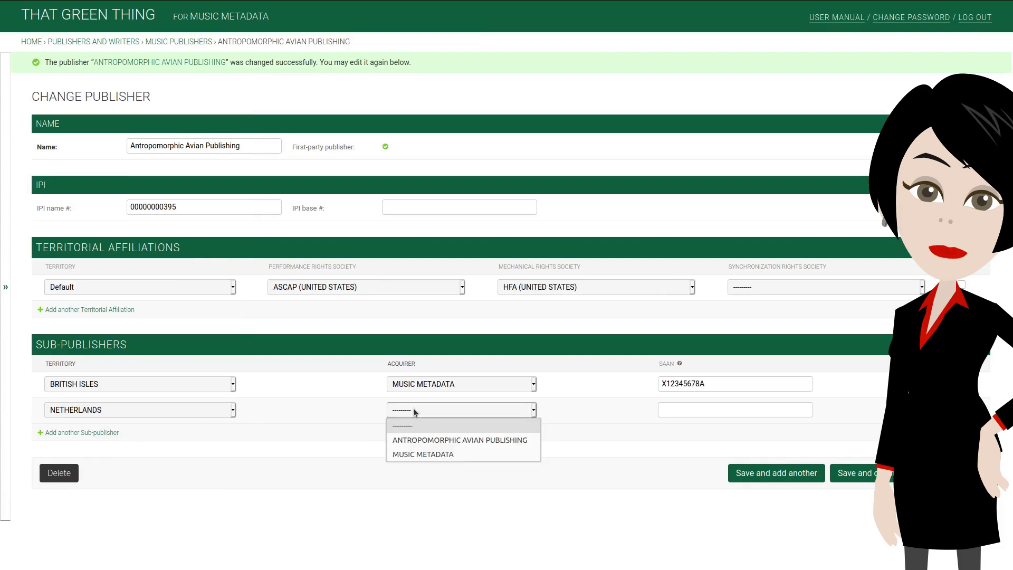
pyautogui.click(420, 459)
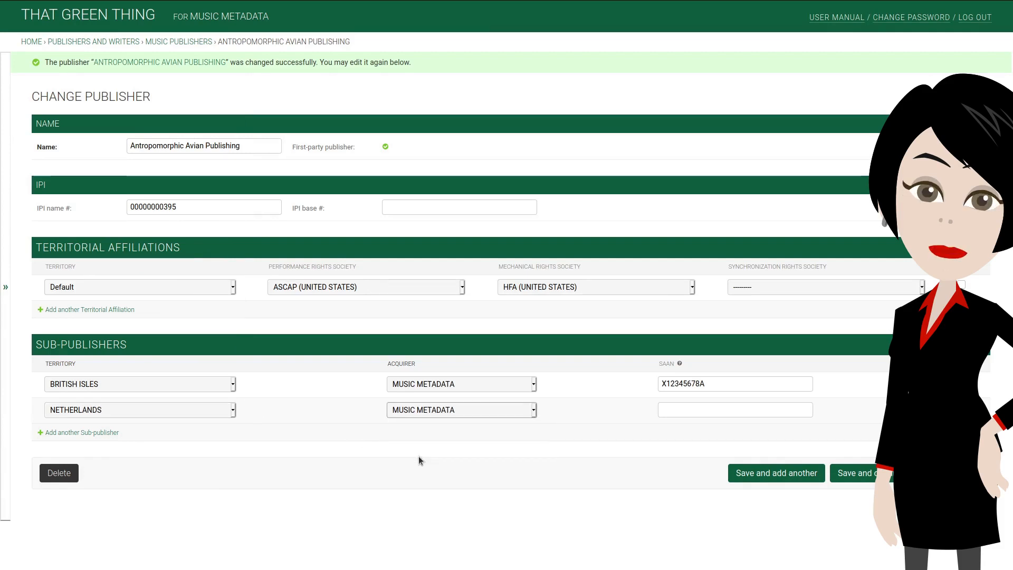
pyautogui.click(672, 411)
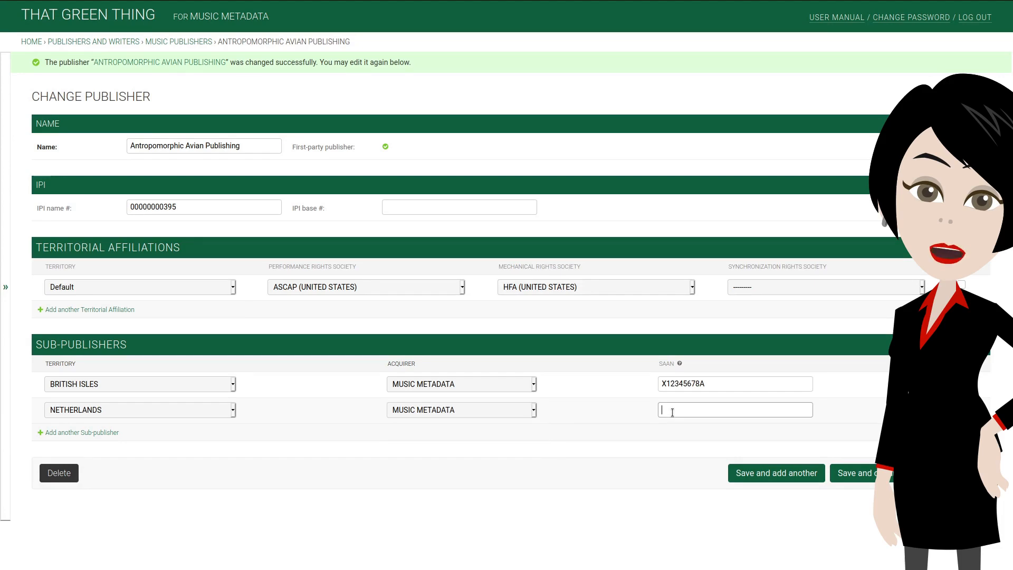
pyautogui.write('AS163763XN')
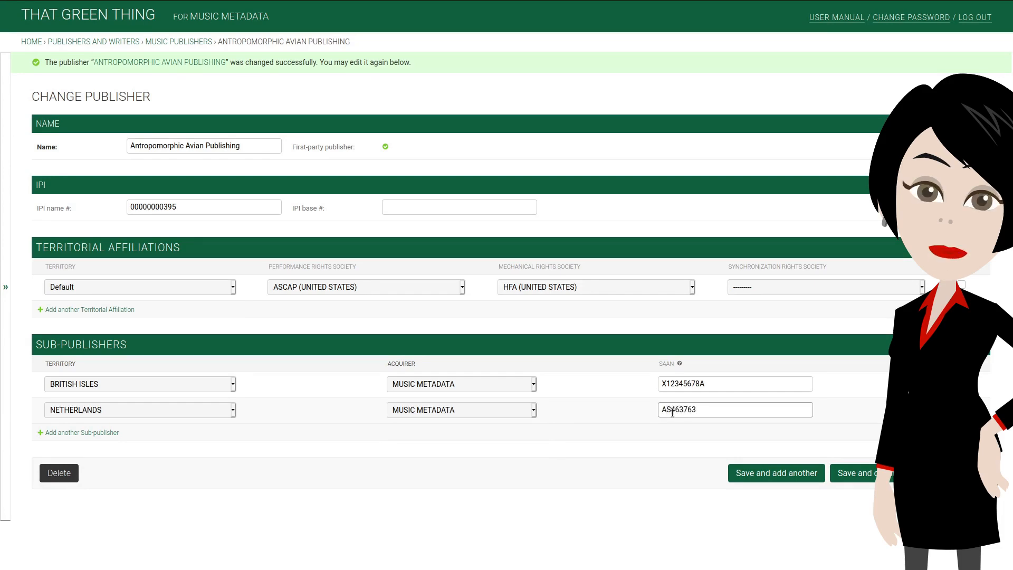
pyautogui.click(771, 473)
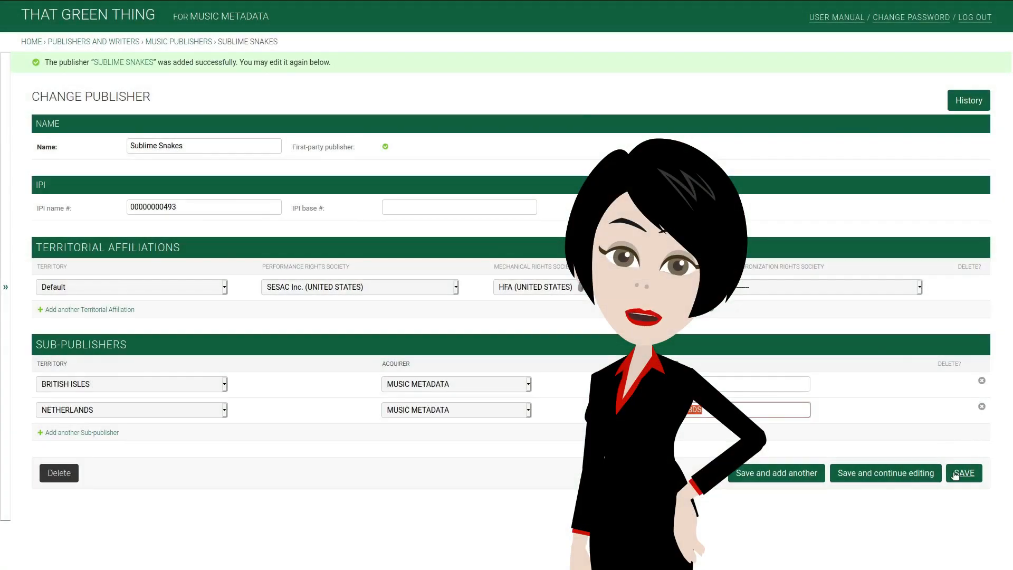
# - Save the Sublime Snakes publisher with its territorial affiliation and sub-publisher entries
pyautogui.click(956, 474)
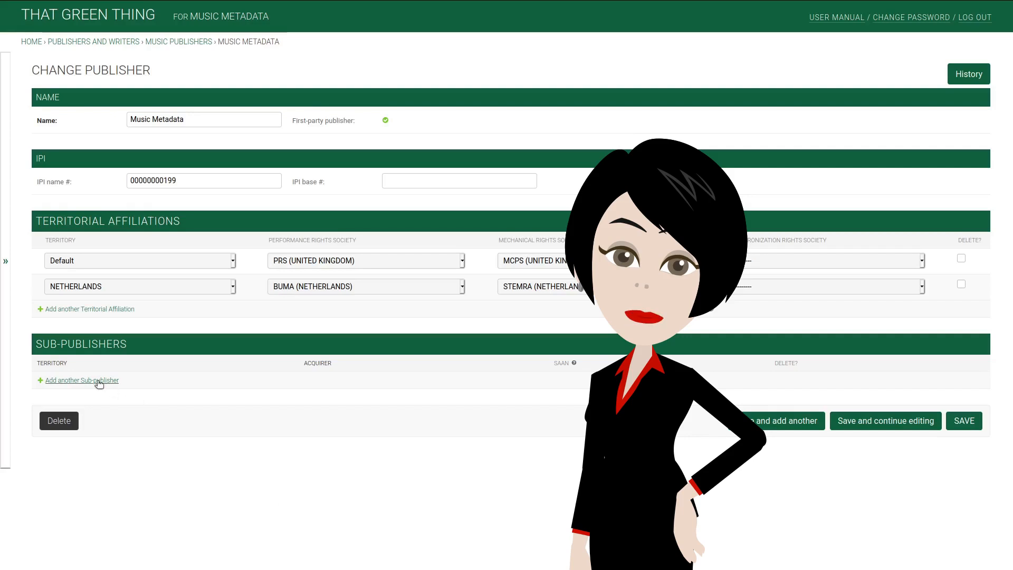
# - Add a sub-publisher entry to the Music Metadata publisher with territory UNITED STATES and acquirer ANTROPOMORPHIC AVIAN PUBLISHING
pyautogui.click(96, 381)
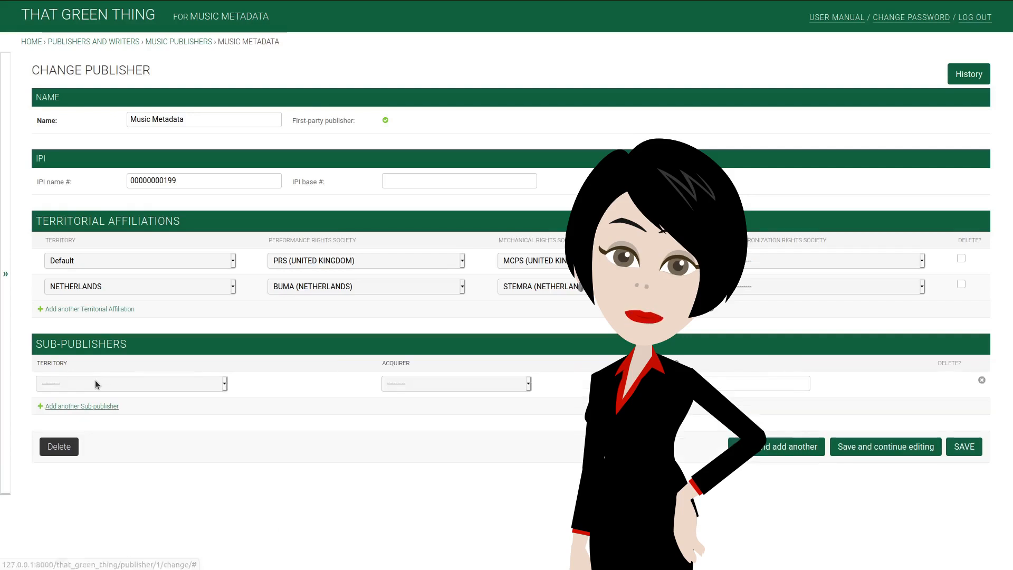
pyautogui.click(134, 383)
pyautogui.press('u')
pyautogui.press('Down')
pyautogui.press('Down')
pyautogui.press('Down')
pyautogui.press('Down')
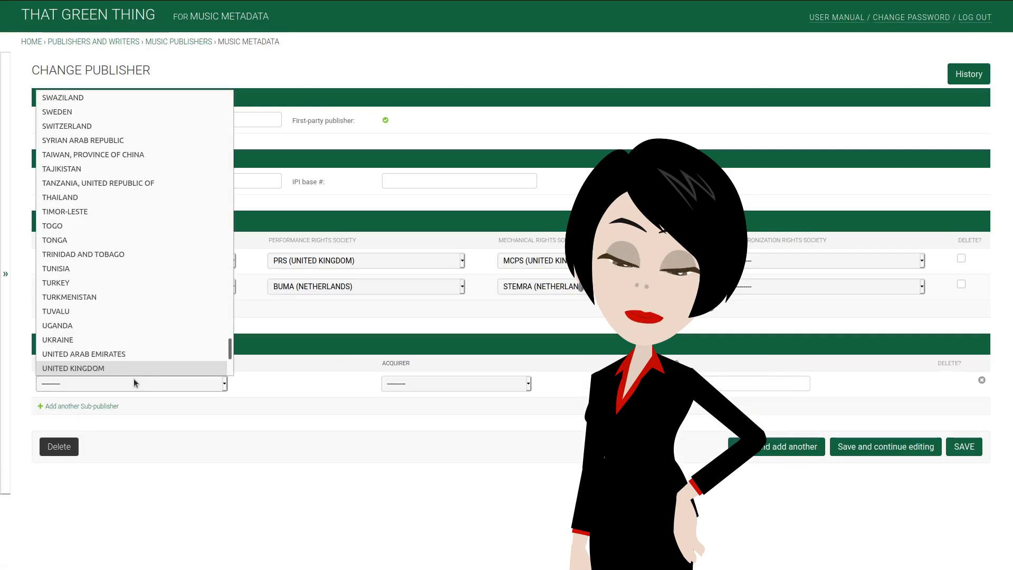
pyautogui.press('Return')
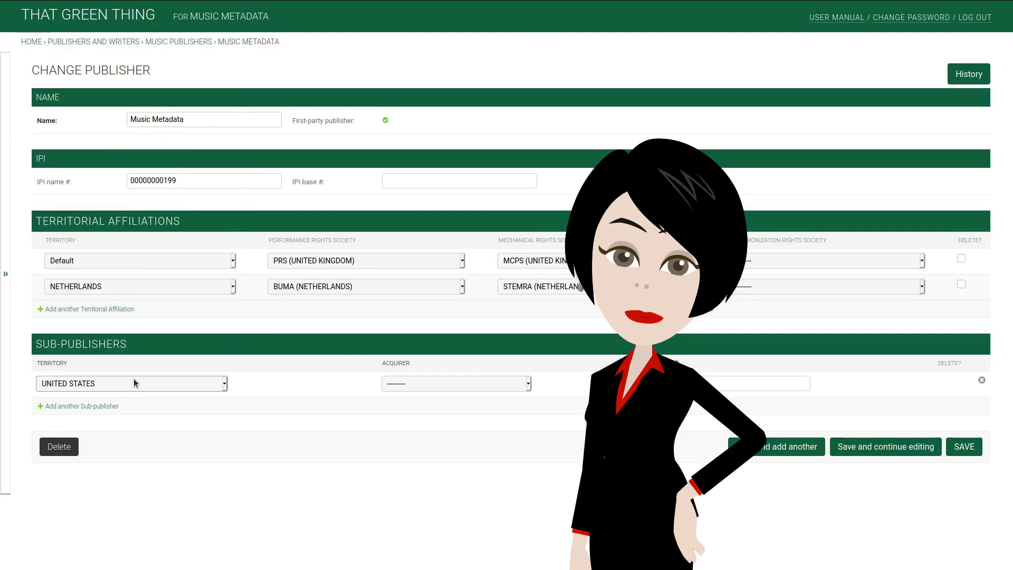
pyautogui.press('Tab')
pyautogui.press('Down')
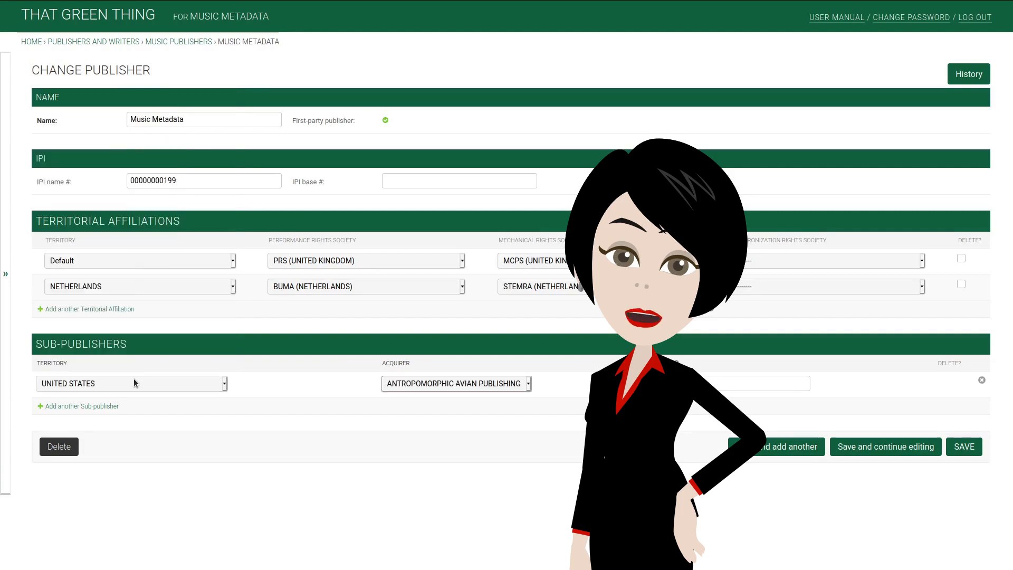
pyautogui.press('Down')
pyautogui.press('Up')
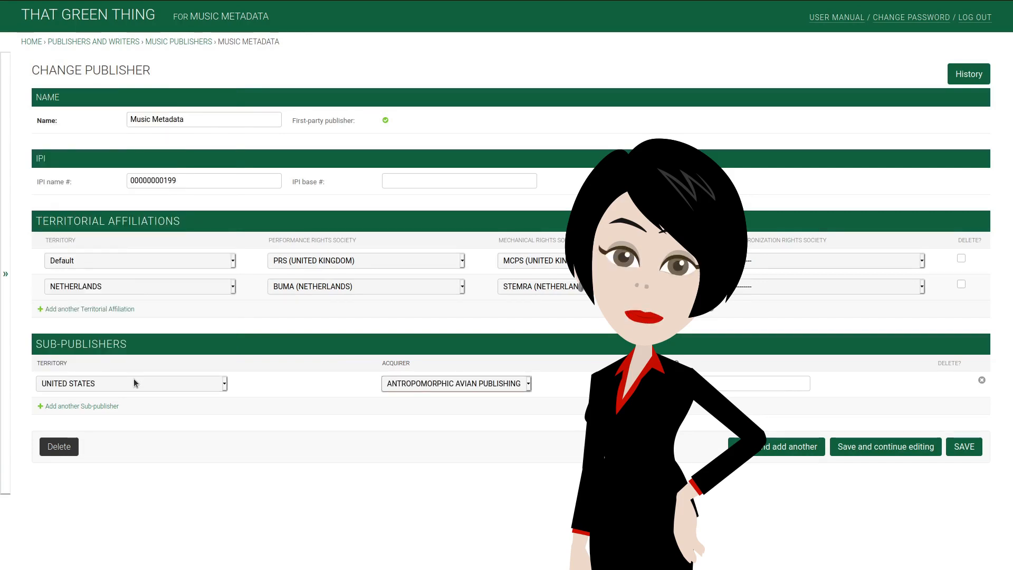
# - Add a second sub-publisher entry for the Music Metadata publisher with territory UNITED STATES and acquirer BOSSY BABOONS
pyautogui.click(90, 406)
pyautogui.click(91, 409)
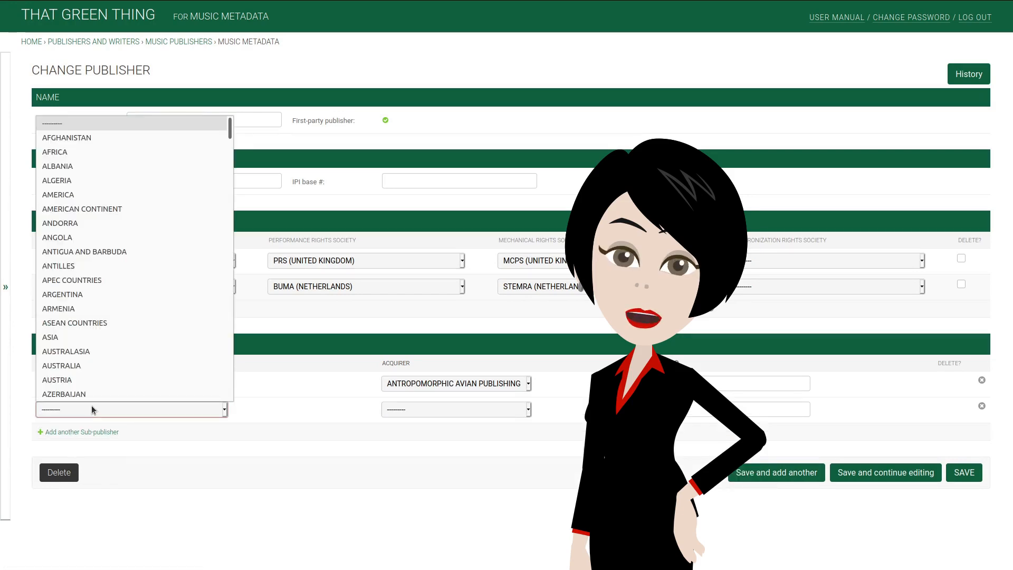
pyautogui.write('un')
pyautogui.press('Down')
pyautogui.press('Down')
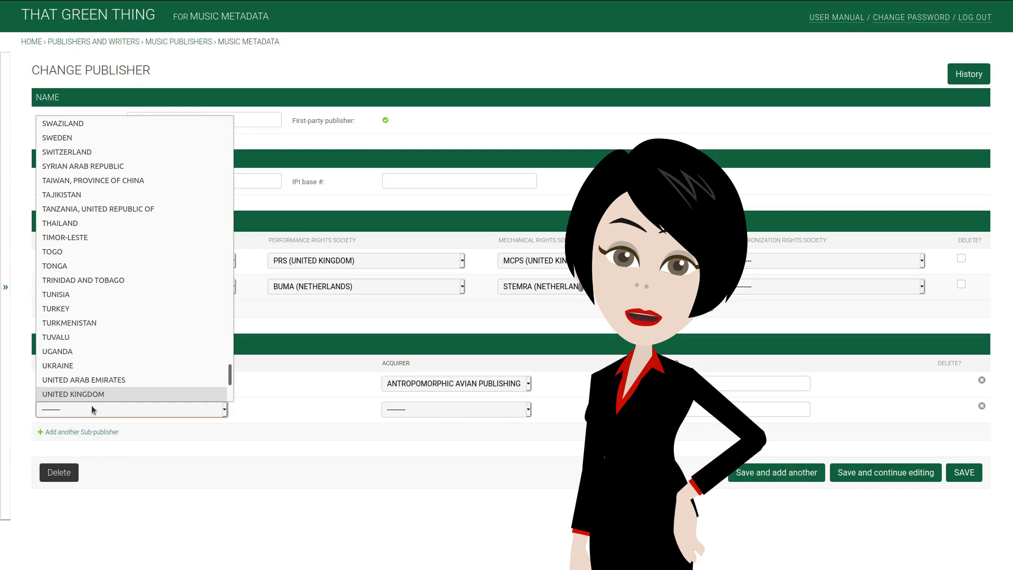
pyautogui.press('Return')
pyautogui.press('Tab')
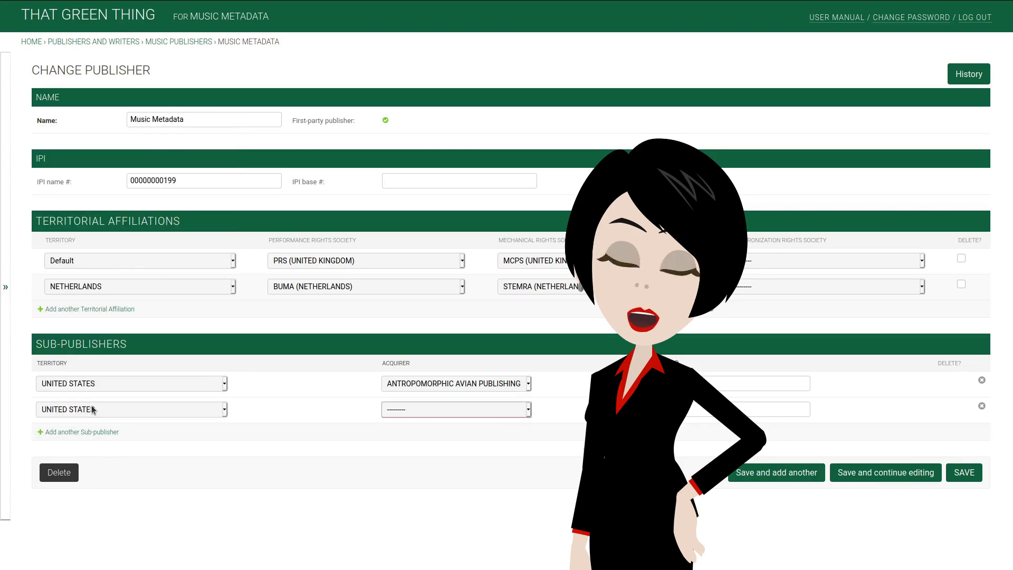
pyautogui.write('b')
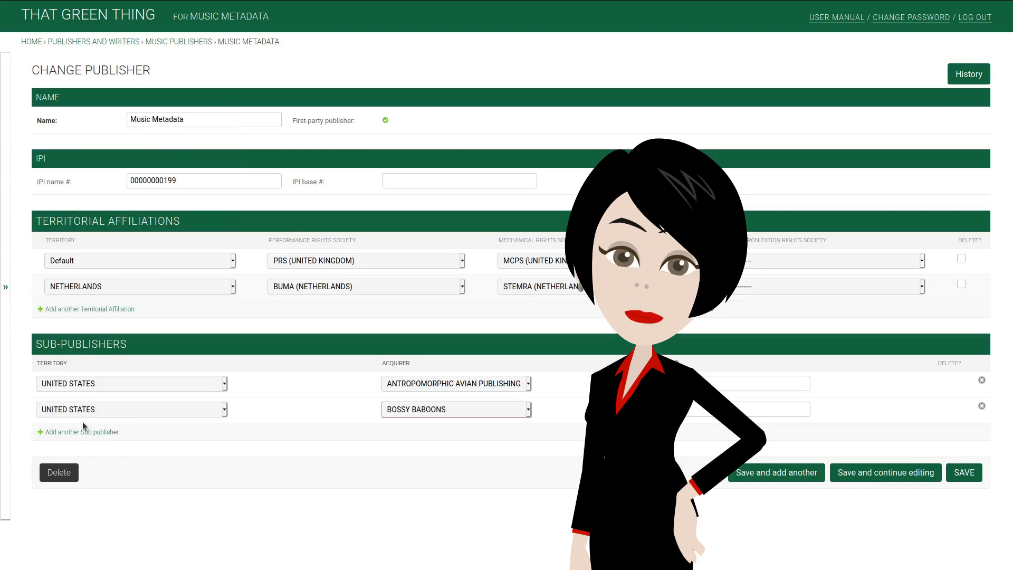
# - Add a third sub-publisher entry to the Music Metadata publisher with territory UNITED STATES
pyautogui.click(82, 429)
pyautogui.click(82, 430)
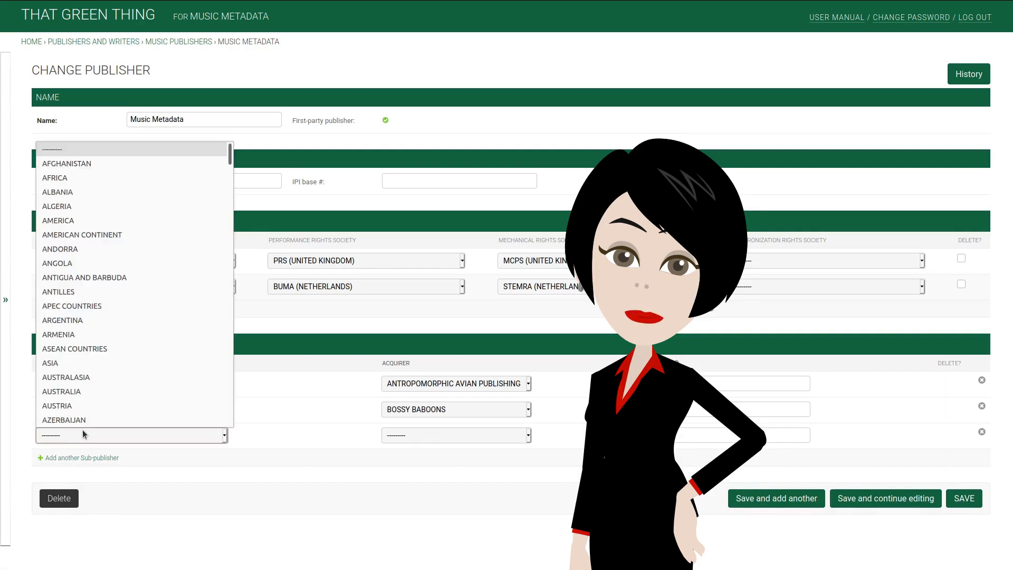
pyautogui.write('united')
pyautogui.press('Down')
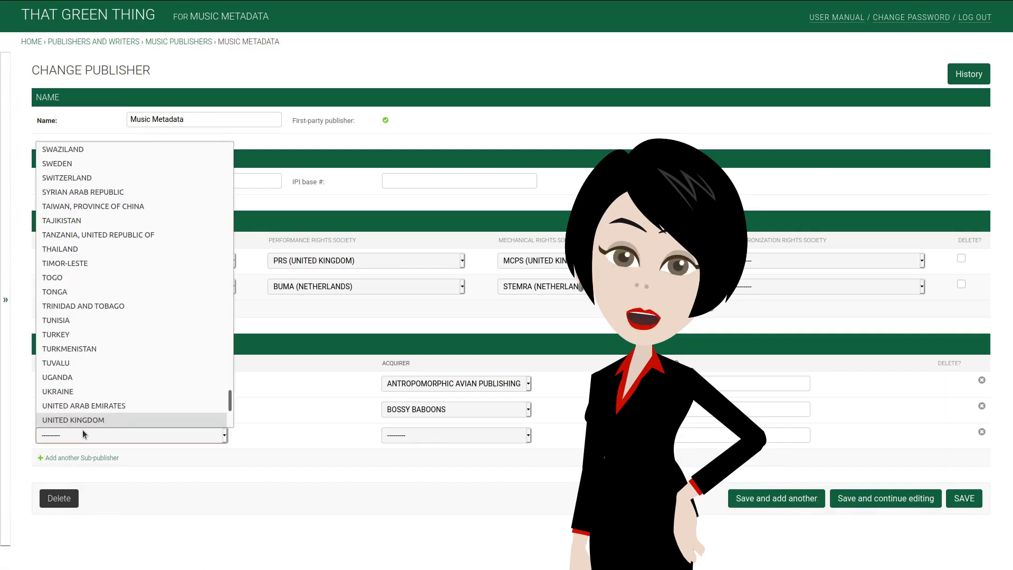
pyautogui.press('Down')
pyautogui.press('Return')
pyautogui.press('Tab')
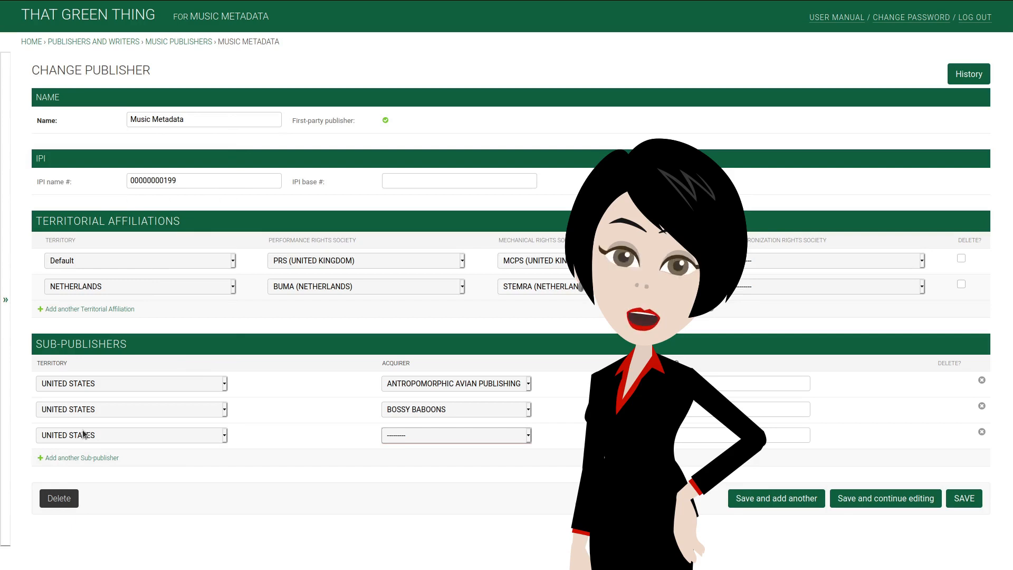
# - Set the third sub-publisher entry's acquirer to SUBLIME SNAKES and save the Music Metadata publisher
pyautogui.press('Tab')
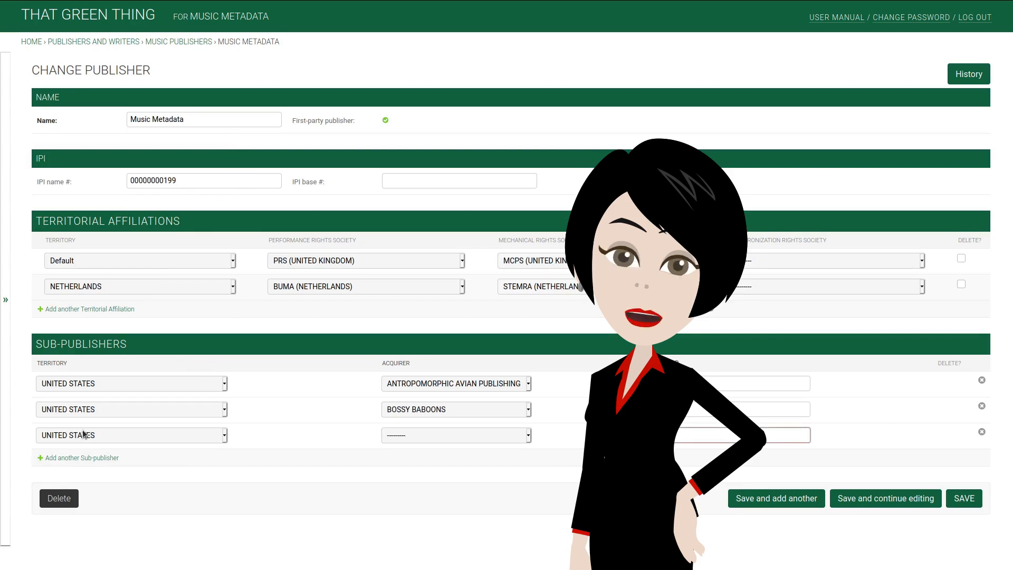
pyautogui.hotkey('shift', 'Tab')
pyautogui.press('Down')
pyautogui.press('Down')
pyautogui.press('Down')
pyautogui.press('Down')
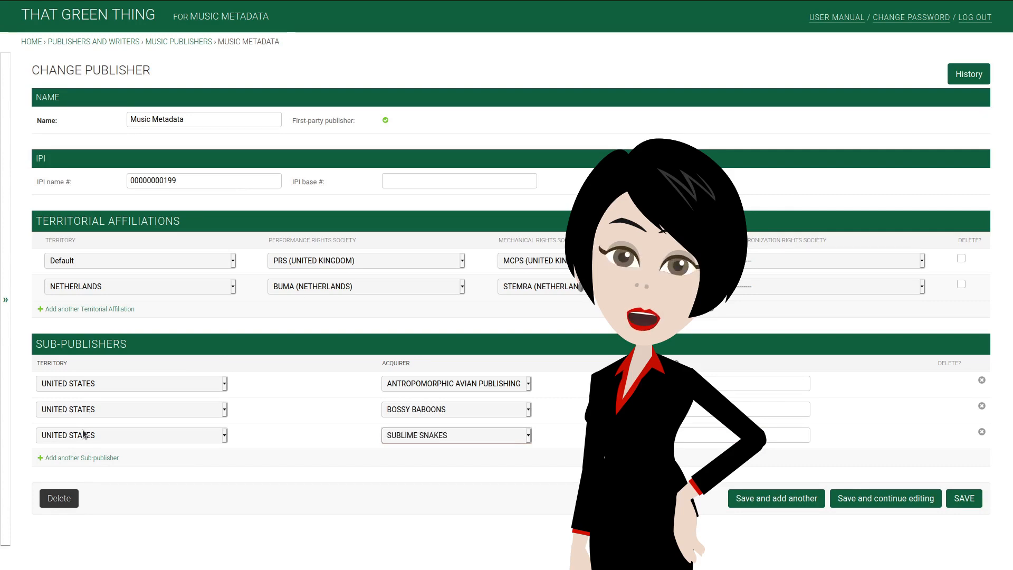
pyautogui.press('Tab')
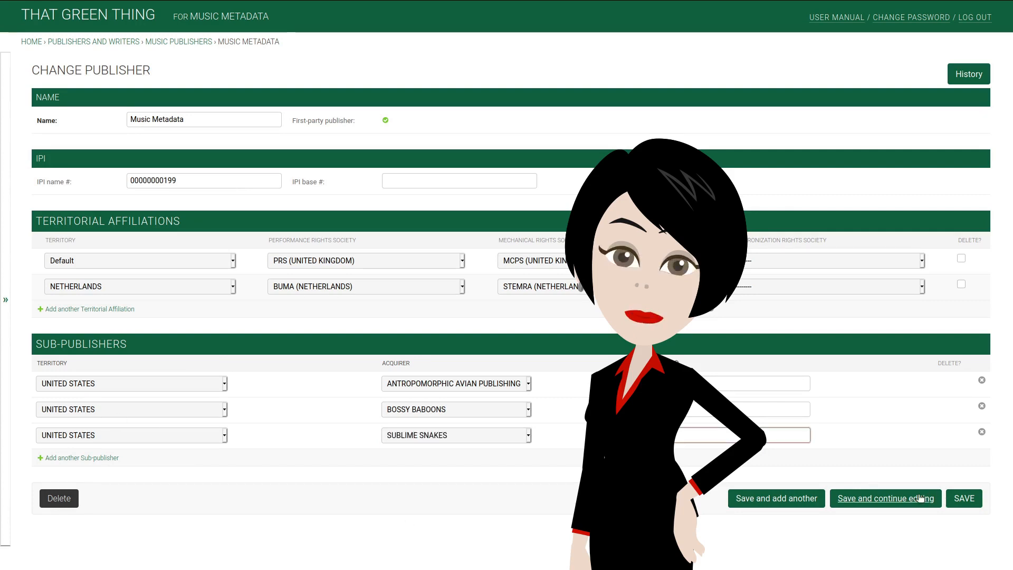
pyautogui.click(964, 499)
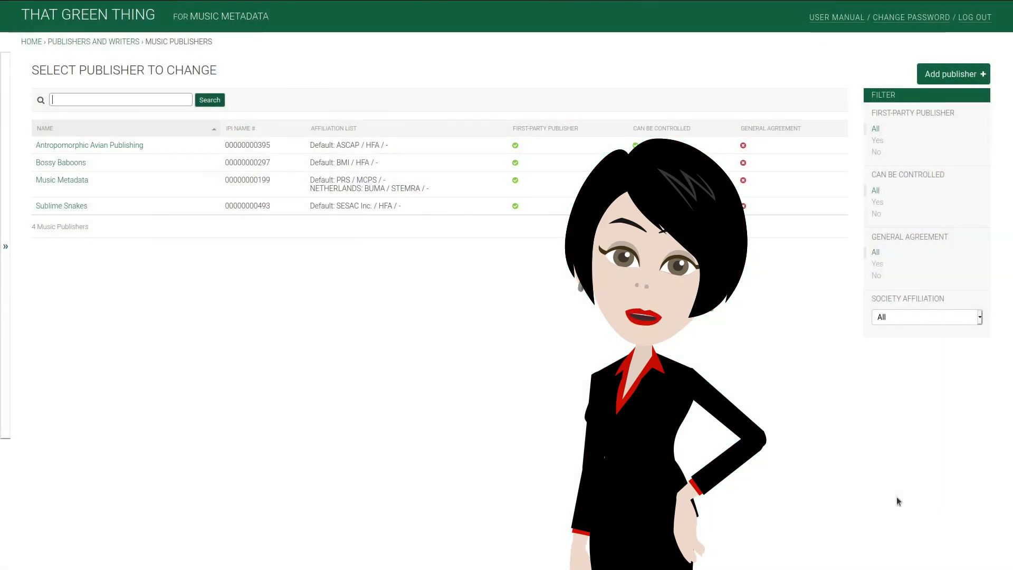
# - Start adding a new publisher named United Unicorns, without marking it as first-party
pyautogui.click(953, 74)
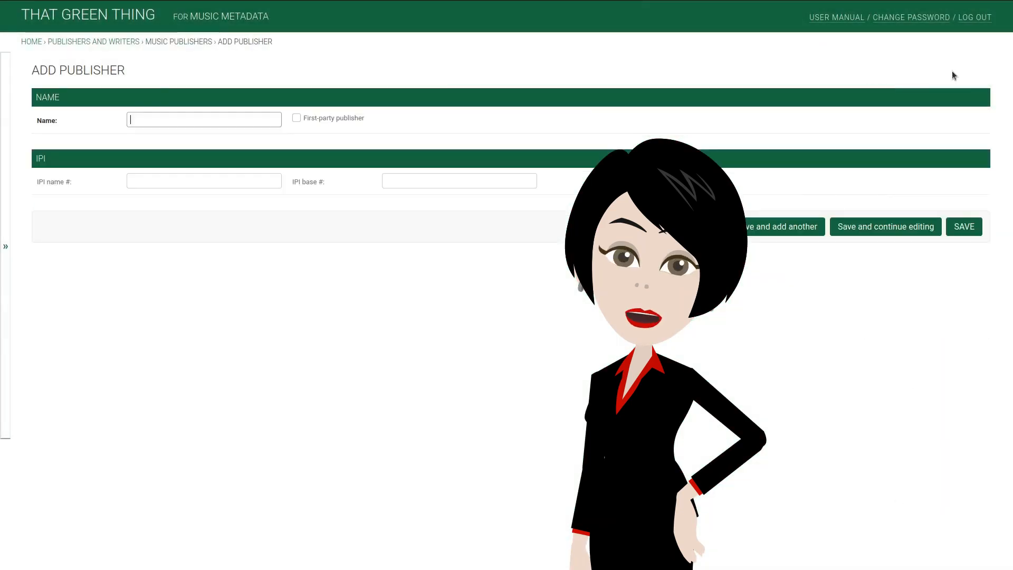
pyautogui.write('Un')
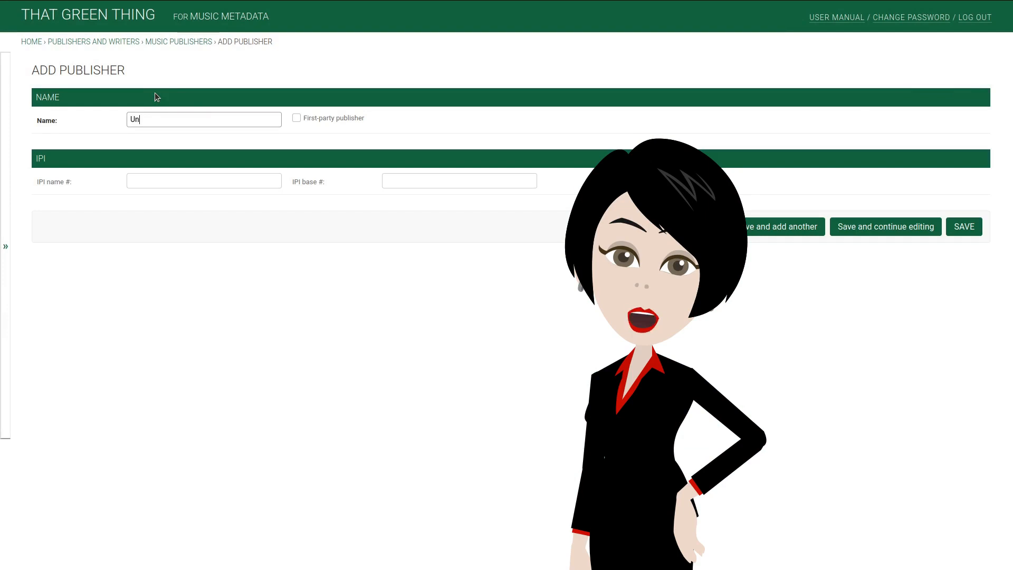
pyautogui.write('ited Unic')
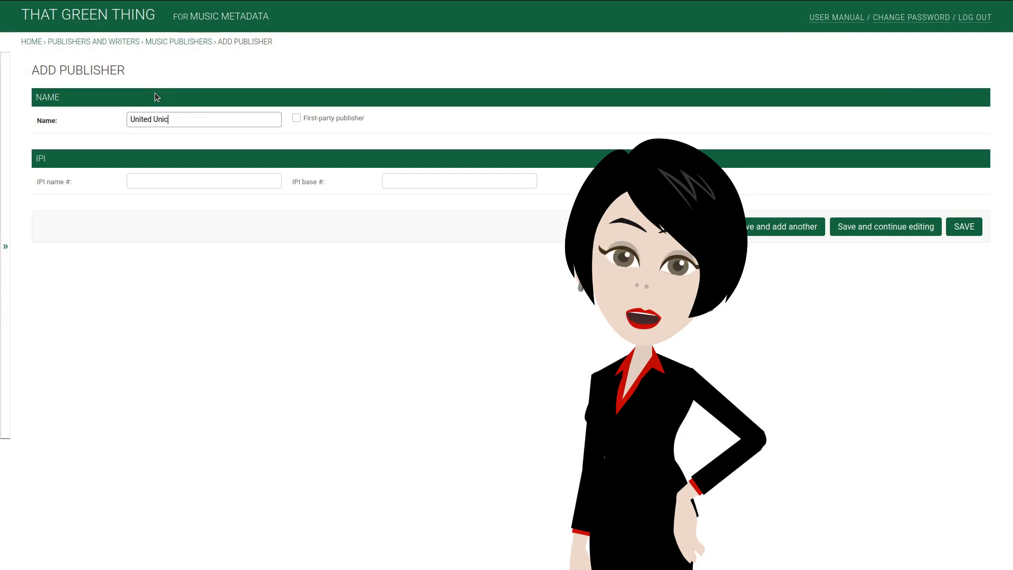
pyautogui.write('orns')
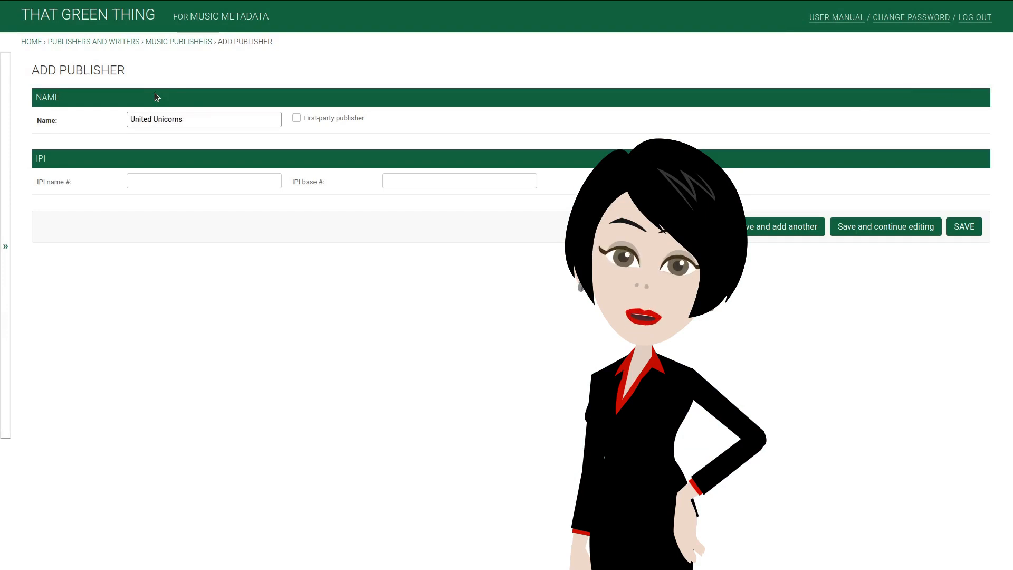
# - Try to save the United Unicorns publisher with IPI name number 493 and continue editing it
pyautogui.click(161, 179)
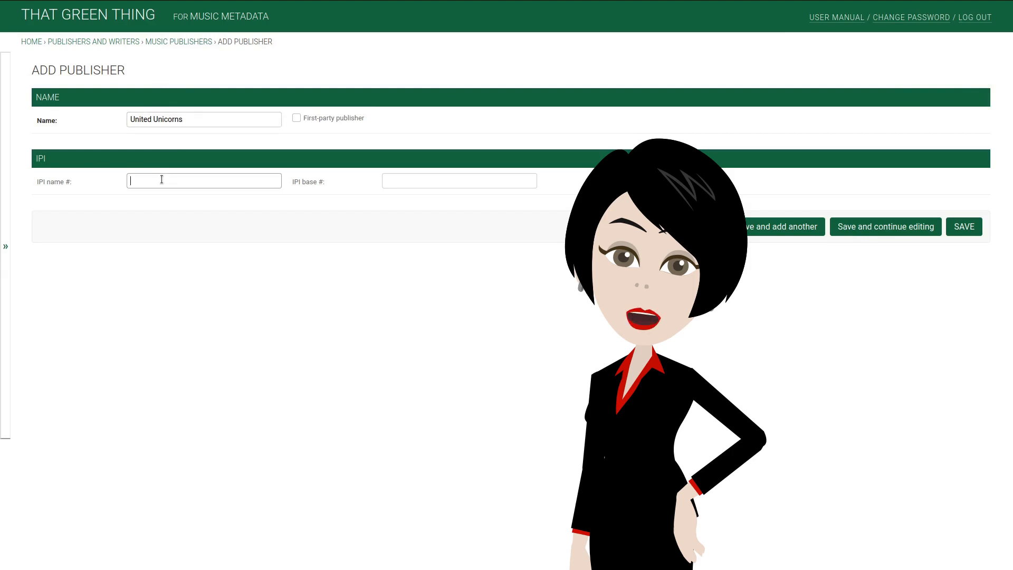
pyautogui.write('49')
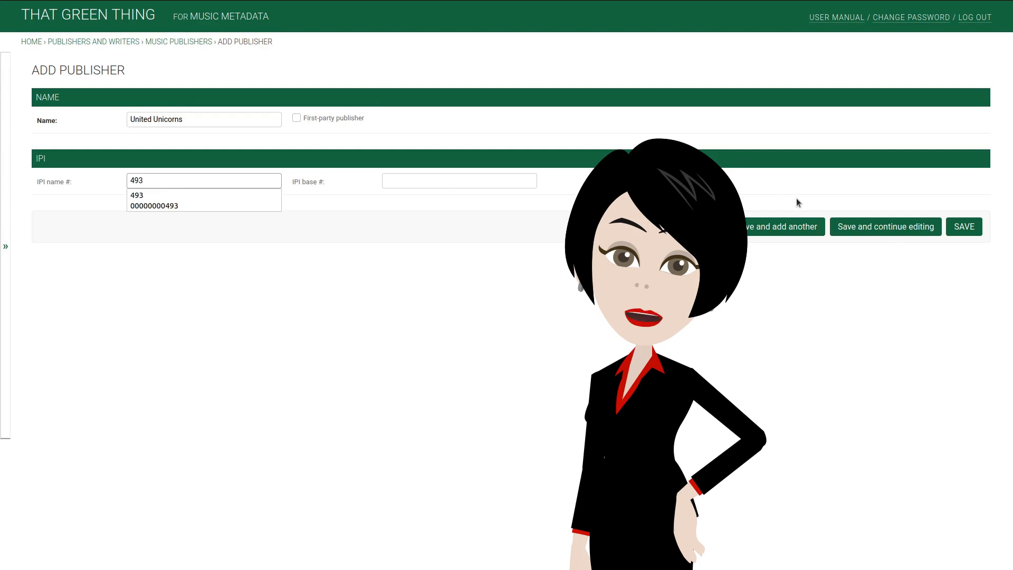
pyautogui.write('3')
pyautogui.click(886, 231)
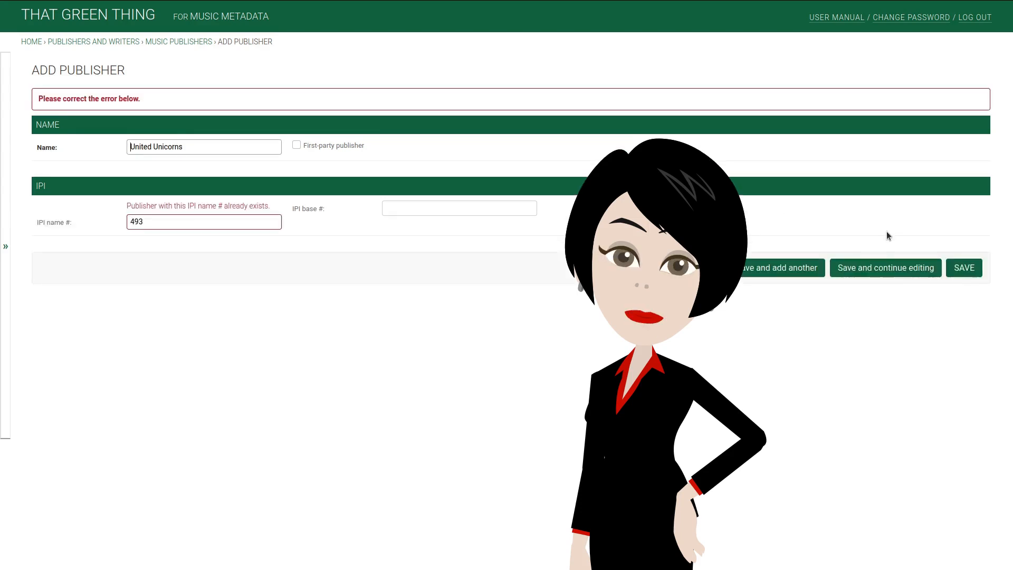
# - Change the IPI name number of United Unicorns to 591 and save the publisher, keeping it open for editing
pyautogui.click(174, 222)
pyautogui.press('BackSpace')
pyautogui.press('BackSpace')
pyautogui.press('BackSpace')
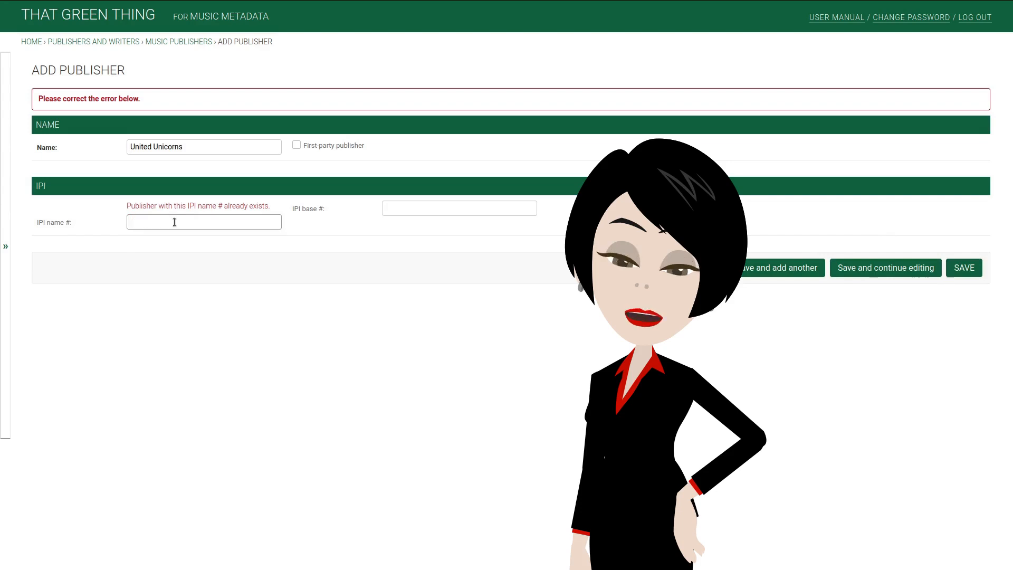
pyautogui.write('591')
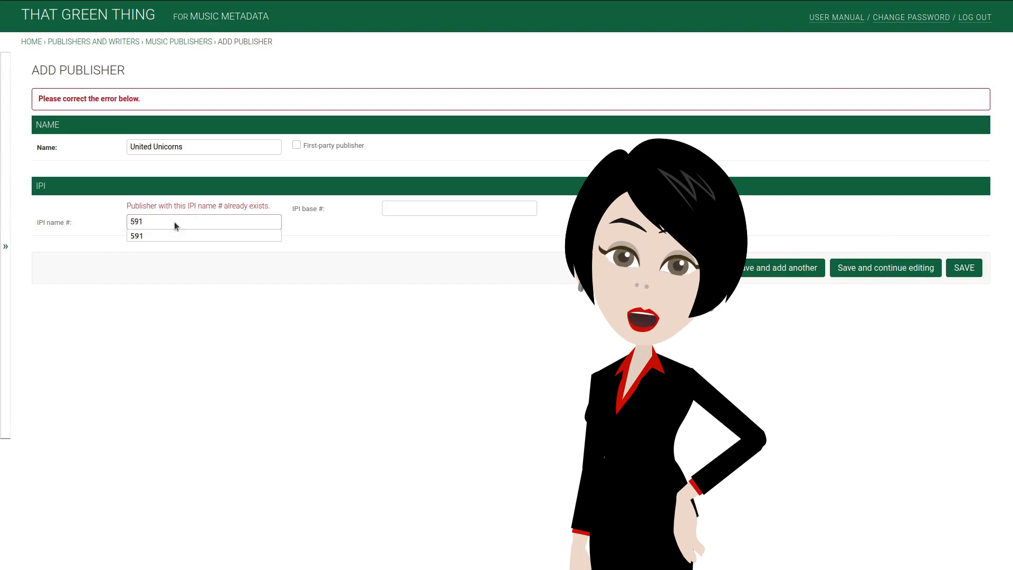
pyautogui.click(859, 264)
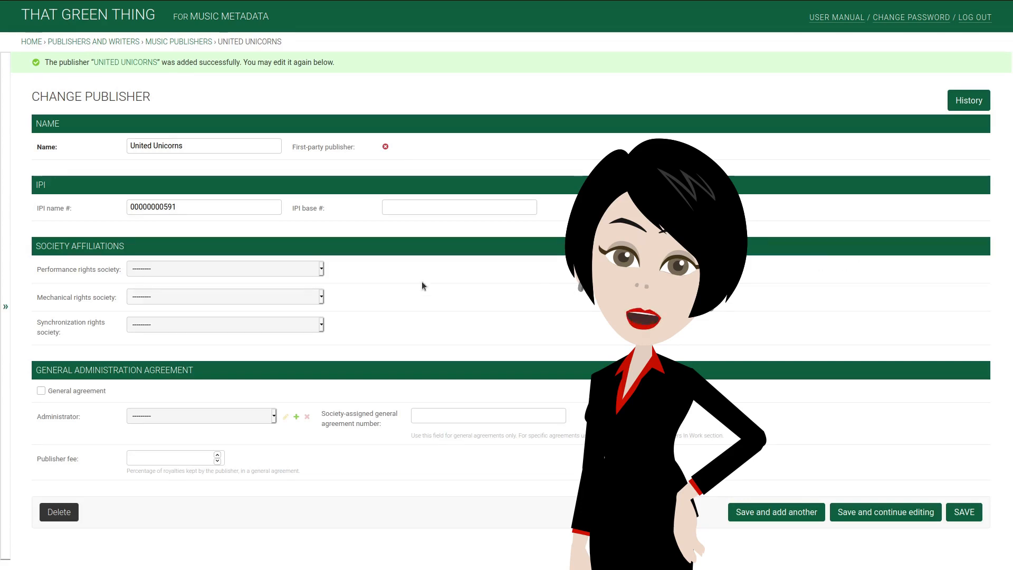
# - Set the performance rights society of United Unicorns to PRS (UNITED KINGDOM) and its mechanical rights society to MCPS (UNITED KINGDOM)
pyautogui.click(257, 270)
pyautogui.write('prs')
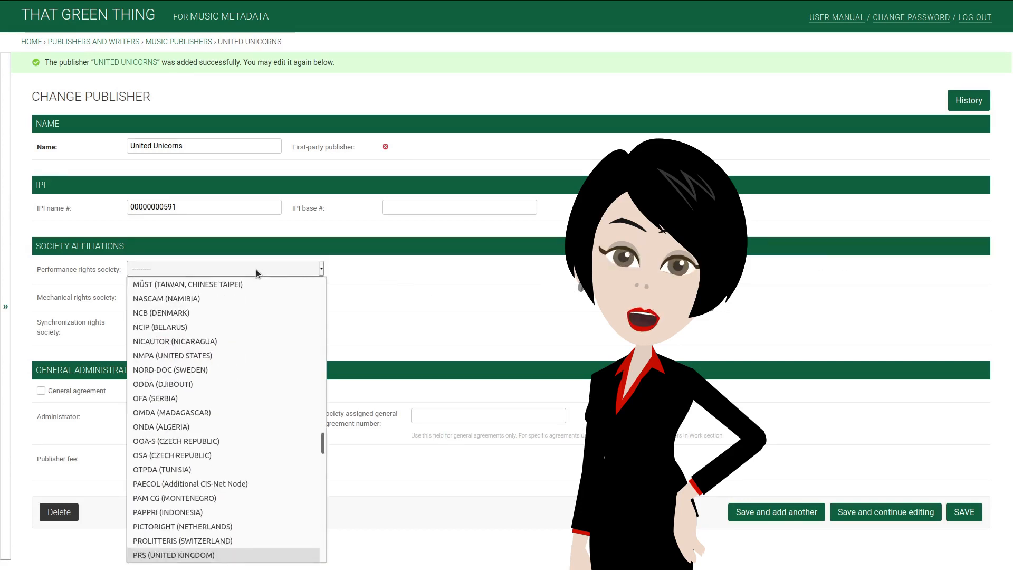
pyautogui.press('Return')
pyautogui.press('Tab')
pyautogui.write('mcps')
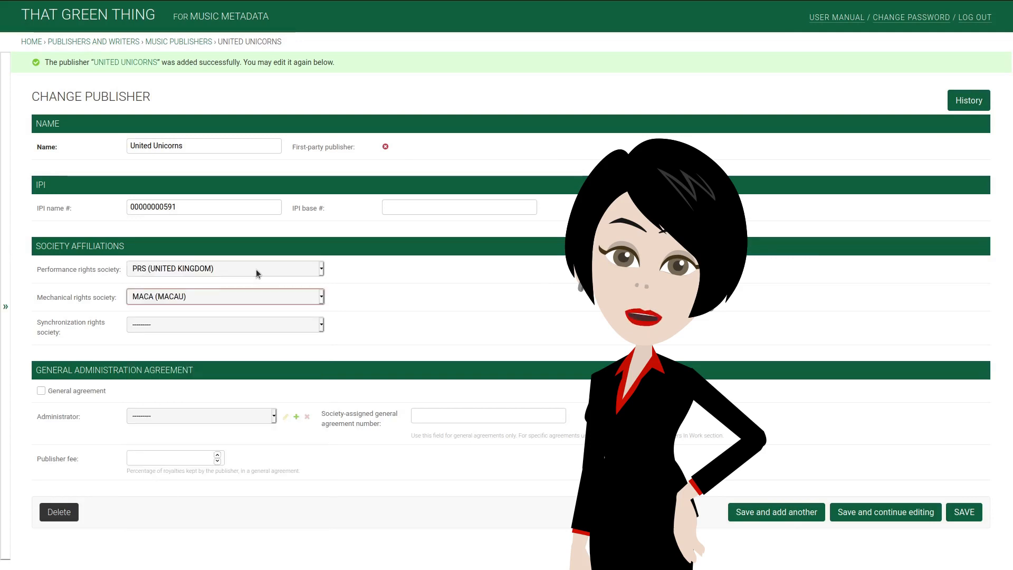
pyautogui.press('Tab')
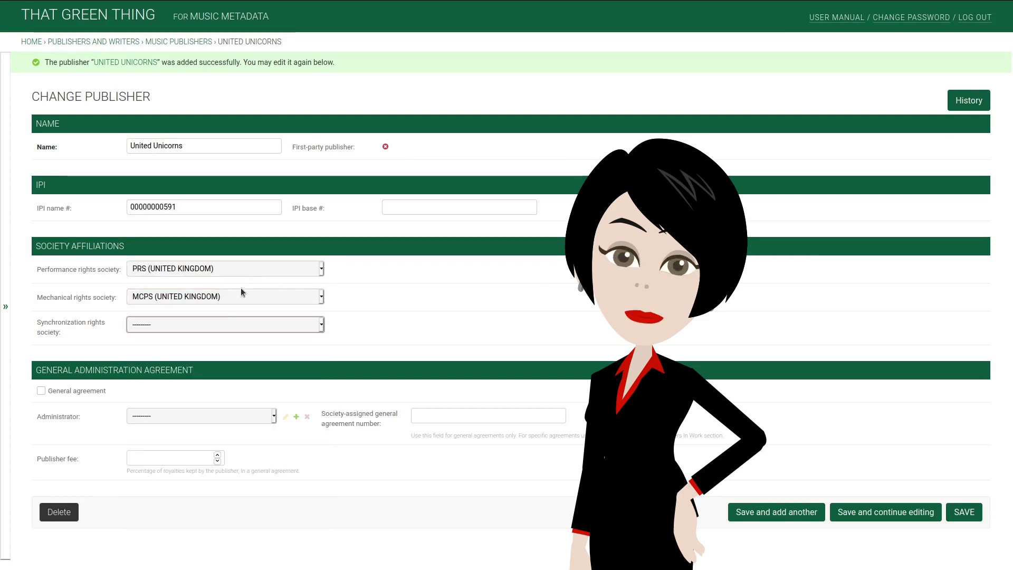
# - Enable the general agreement with MUSIC METADATA as administrator and AS123678D as the society-assigned general agreement number
pyautogui.click(41, 391)
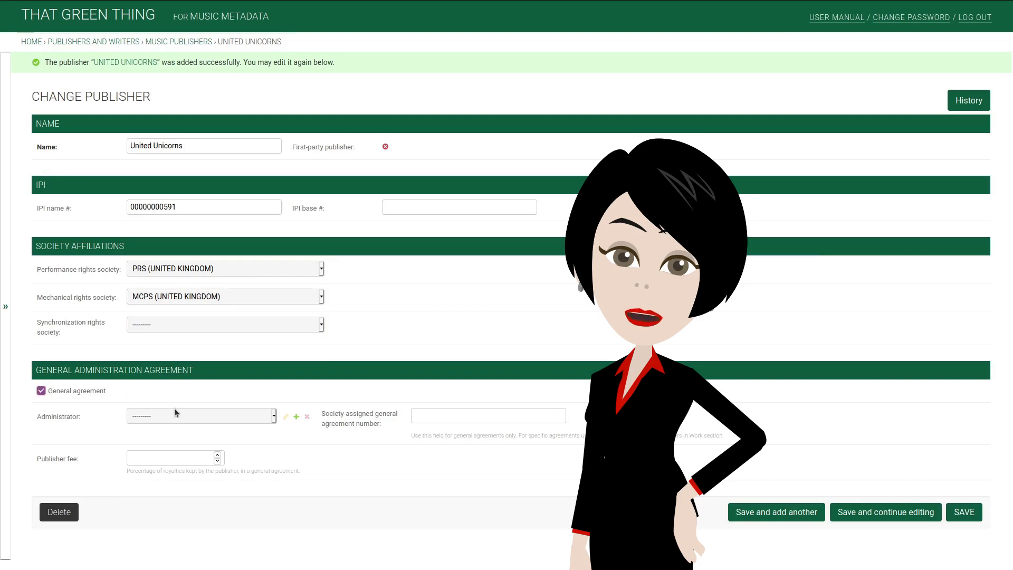
pyautogui.click(188, 412)
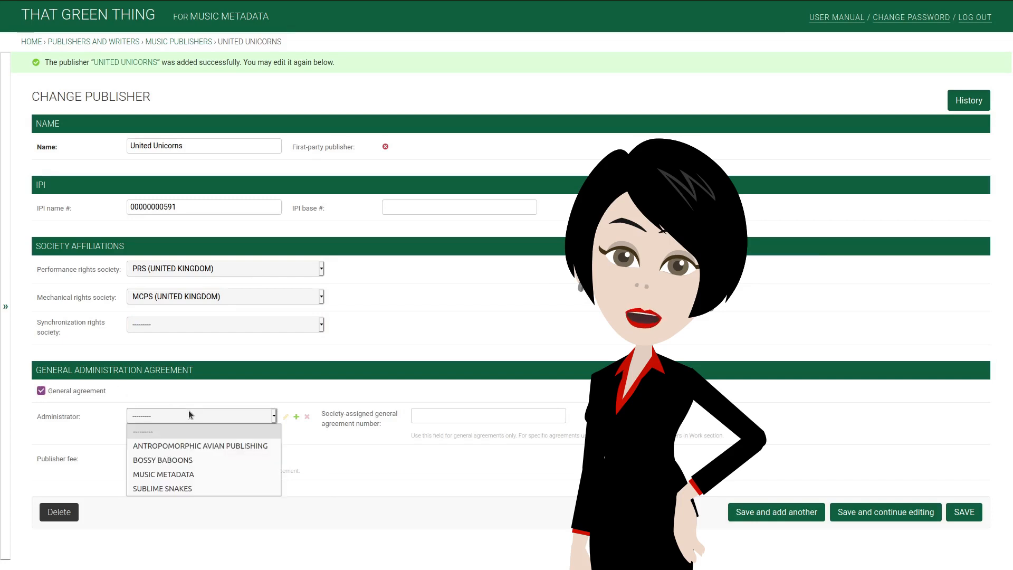
pyautogui.click(181, 474)
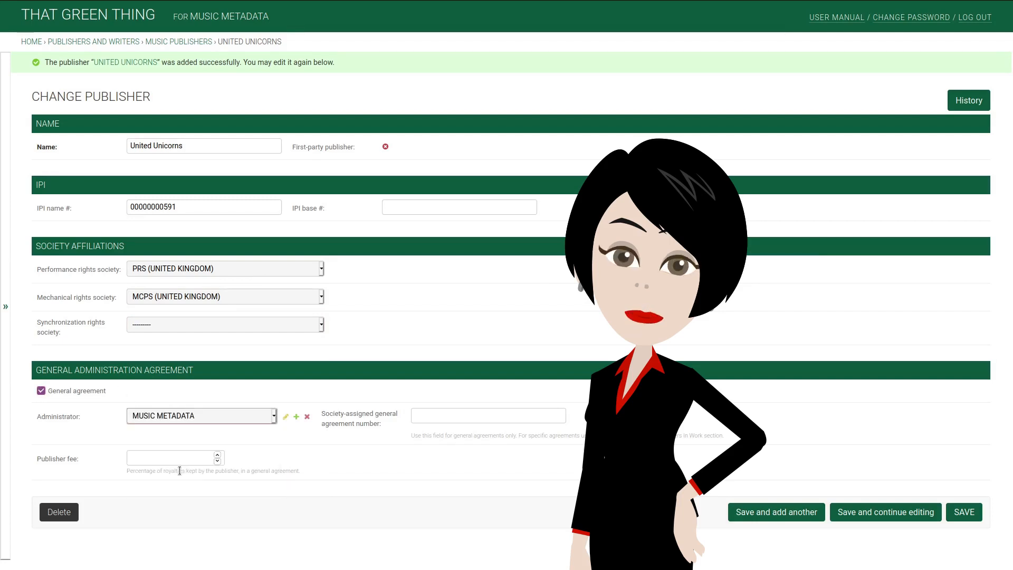
pyautogui.click(450, 415)
pyautogui.write('AS1')
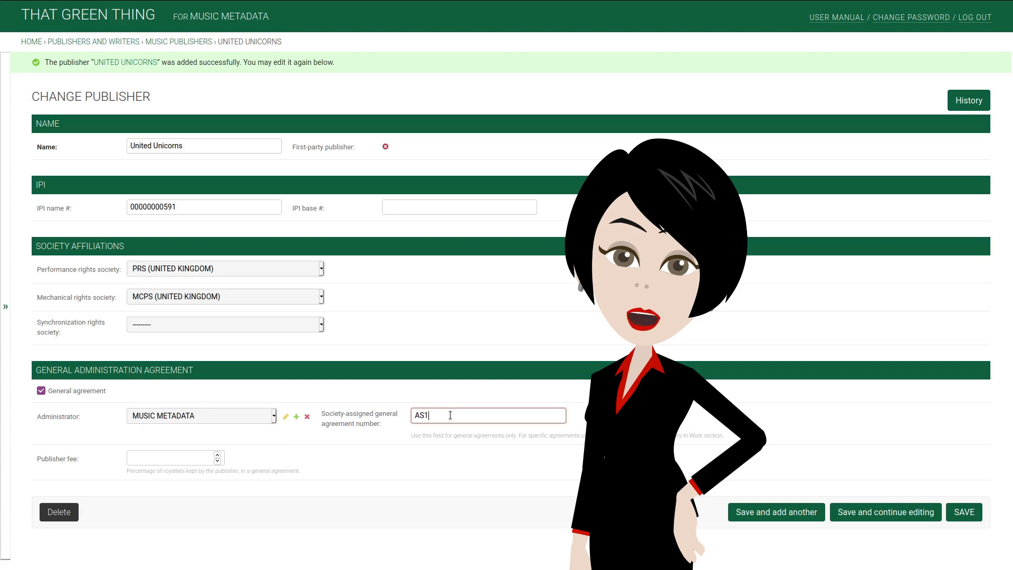
pyautogui.write('23678')
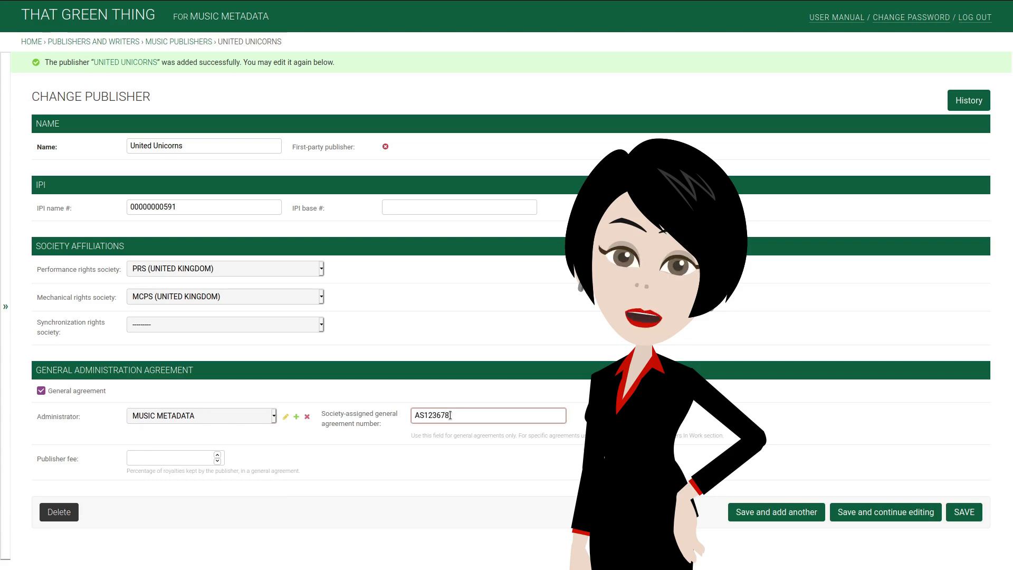
pyautogui.write('D')
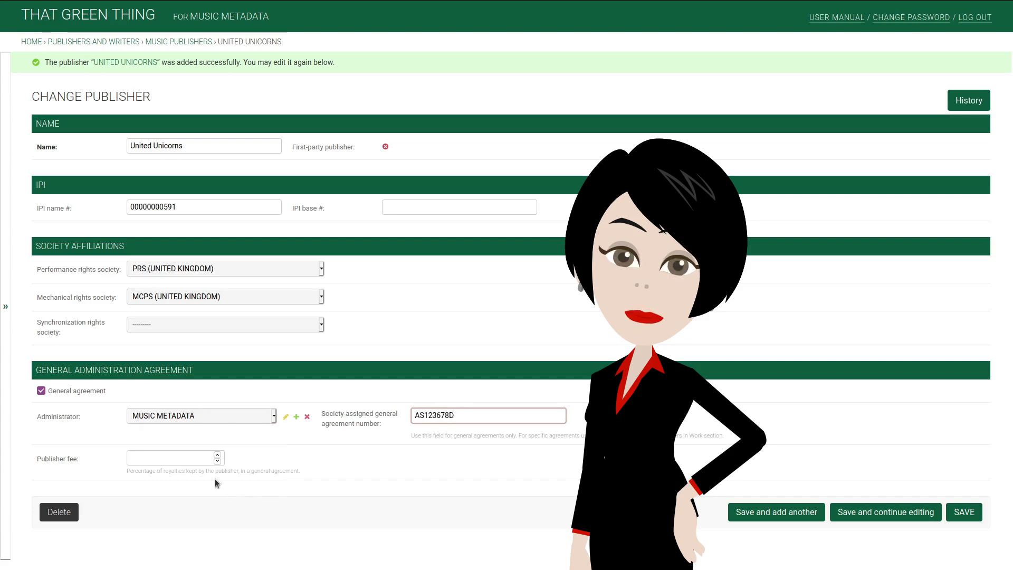
# - Set the publisher fee of the general agreement to 20 and save the United Unicorns publisher
pyautogui.click(187, 457)
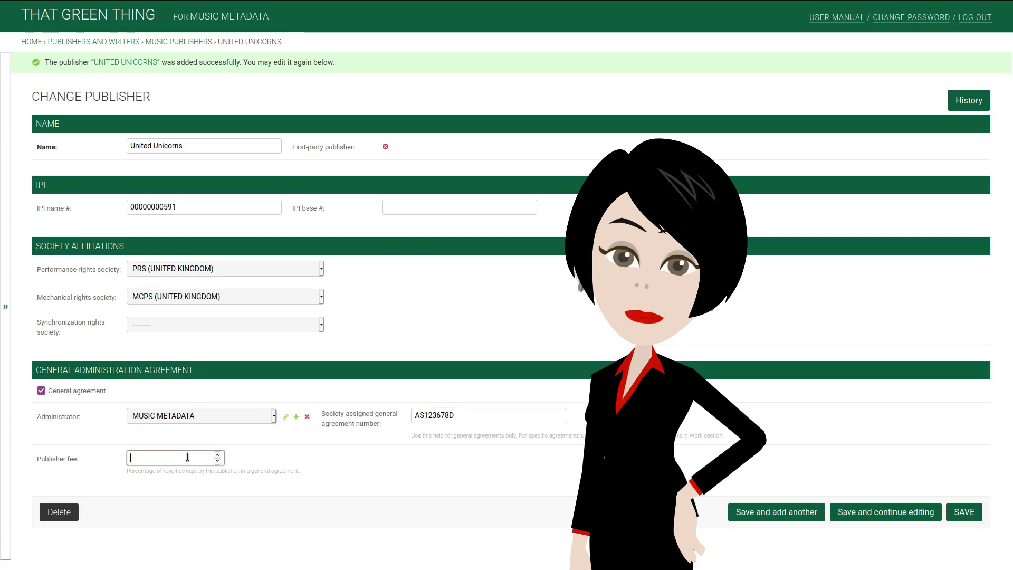
pyautogui.write('20')
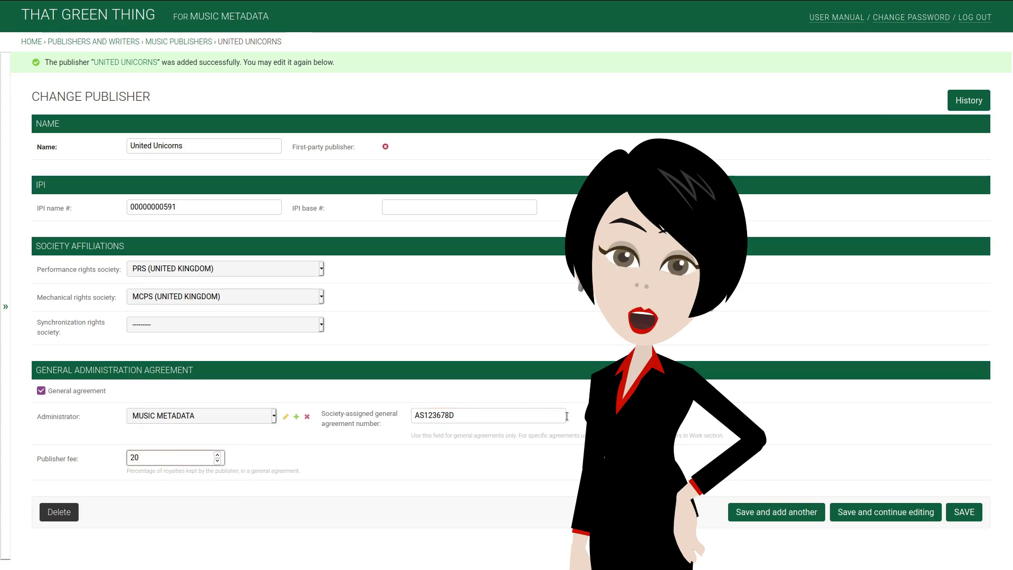
pyautogui.click(964, 503)
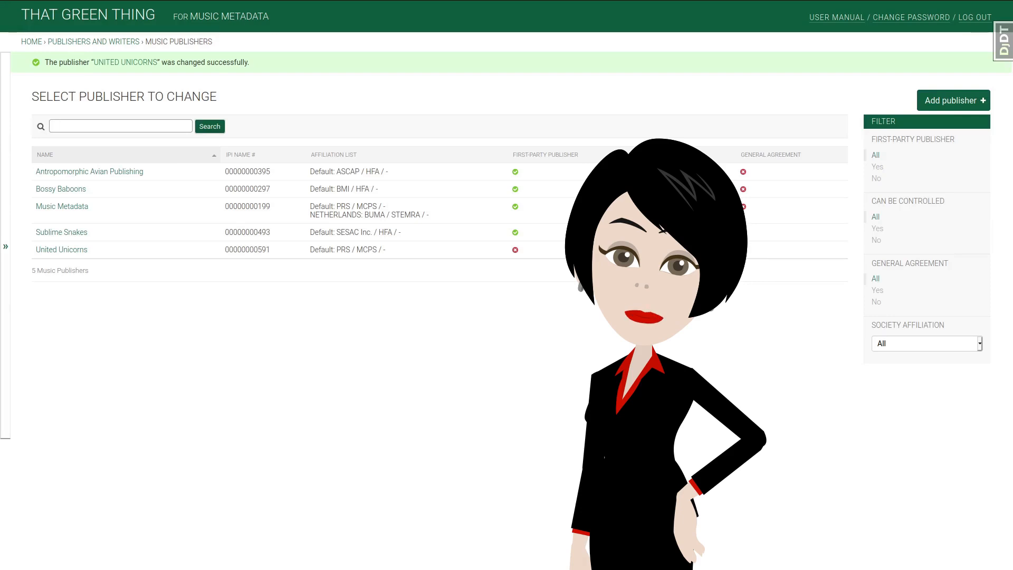
# - Search the publisher list for "Avia" and return to the full list of publishers
pyautogui.write('via')
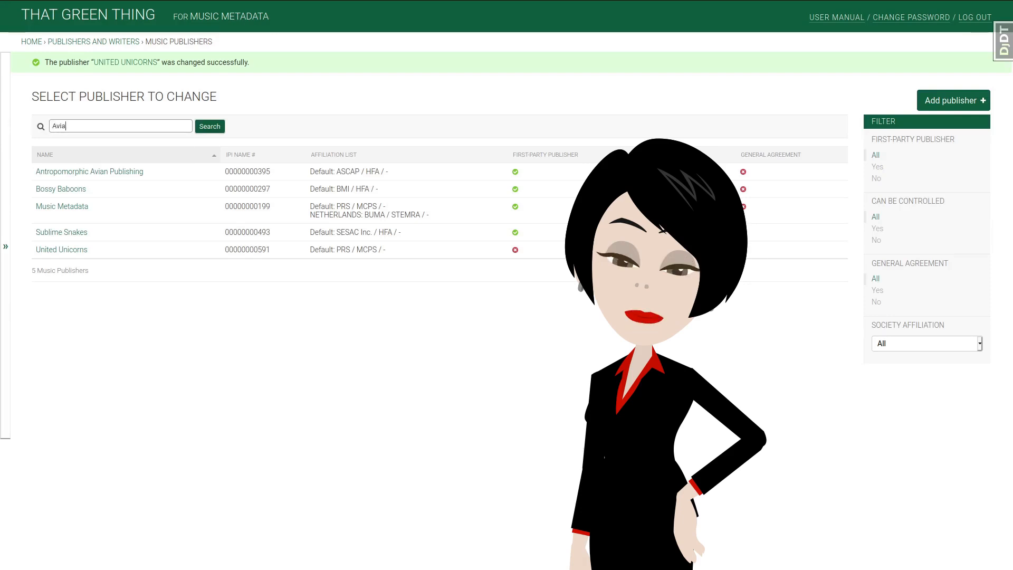
pyautogui.press('Return')
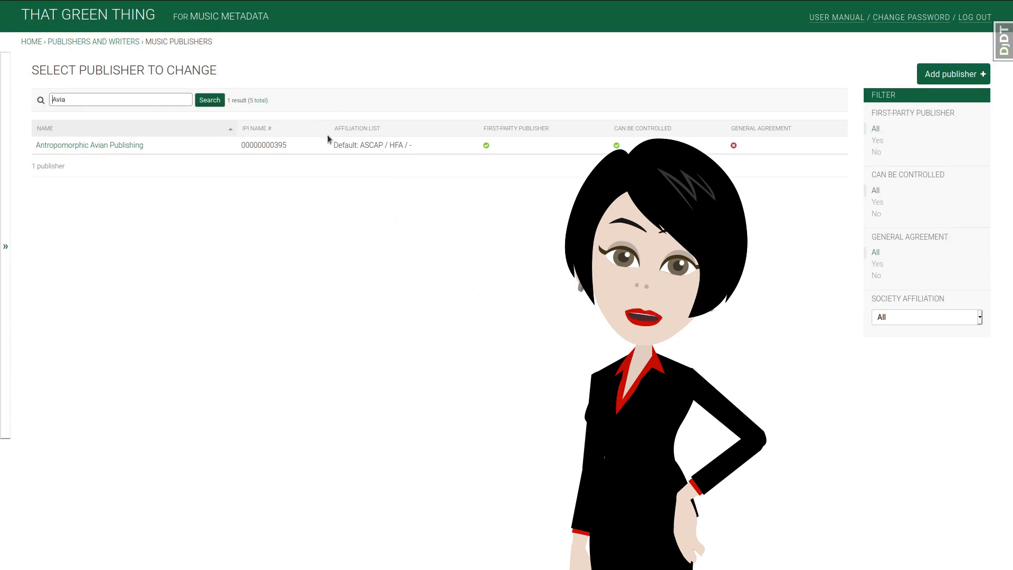
pyautogui.click(258, 102)
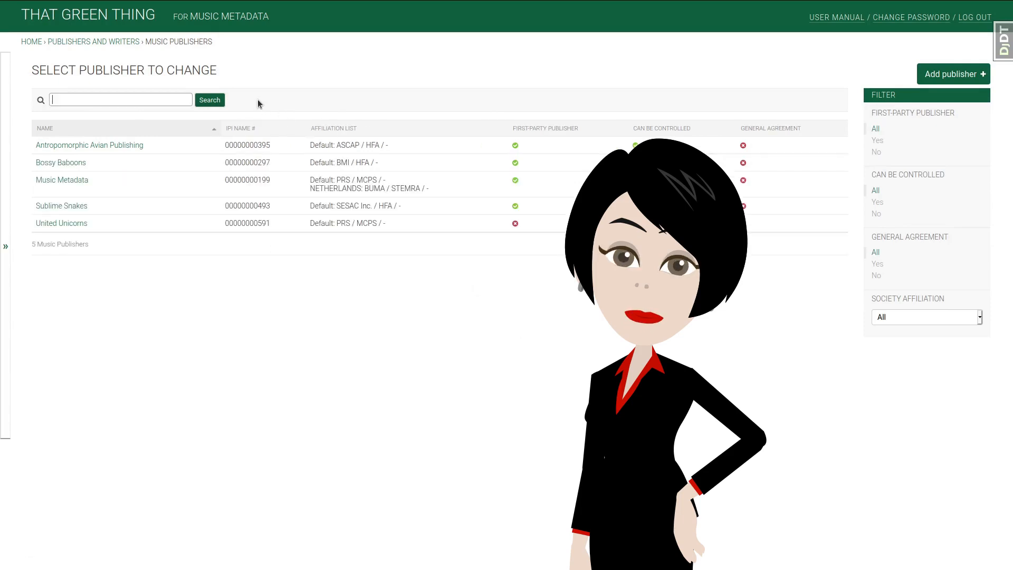
# - Filter the publisher list by first-party publisher Yes and No, and by general agreement Yes, clearing the filters at the end
pyautogui.click(878, 140)
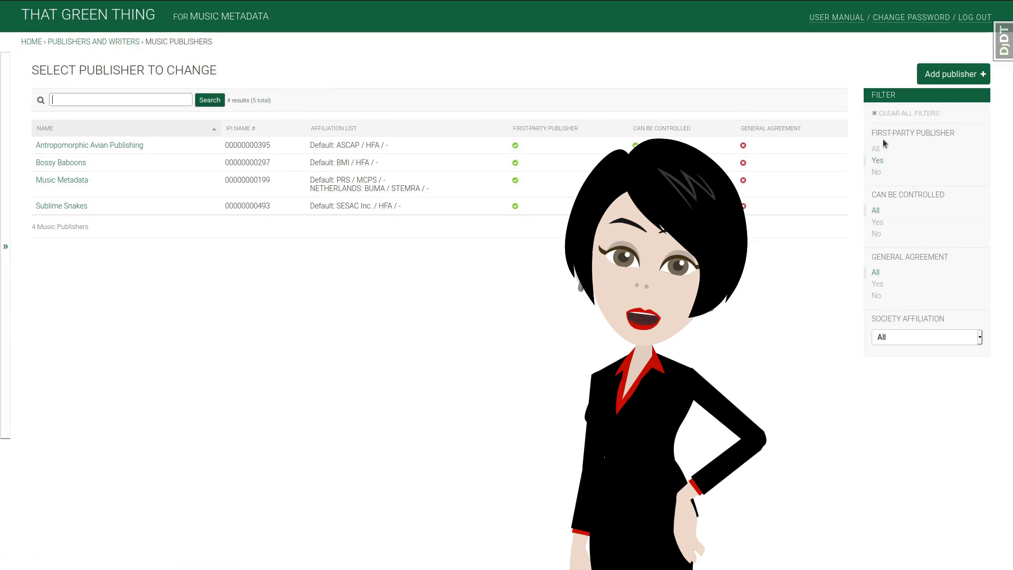
pyautogui.click(877, 172)
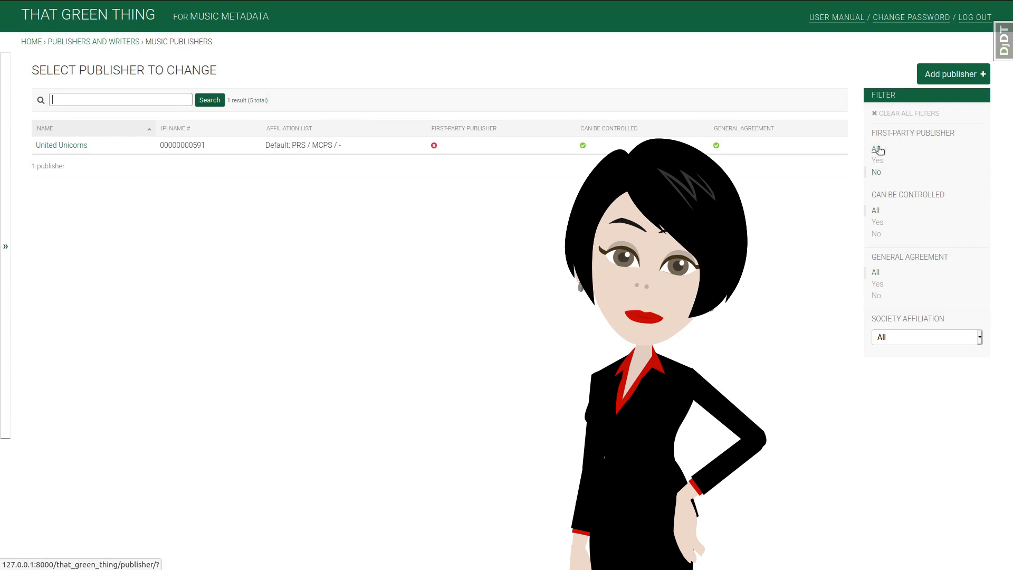
pyautogui.click(878, 150)
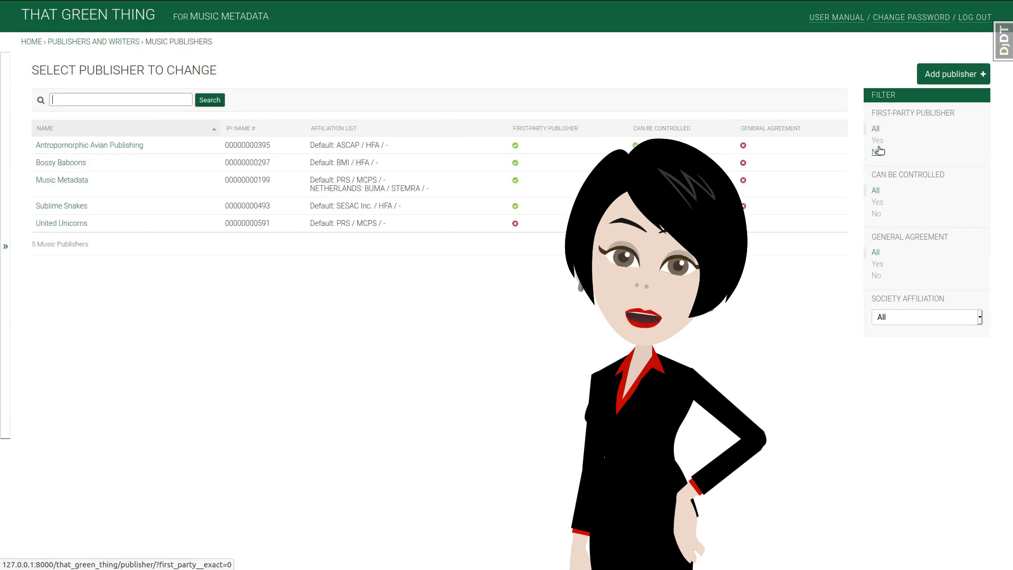
pyautogui.click(877, 264)
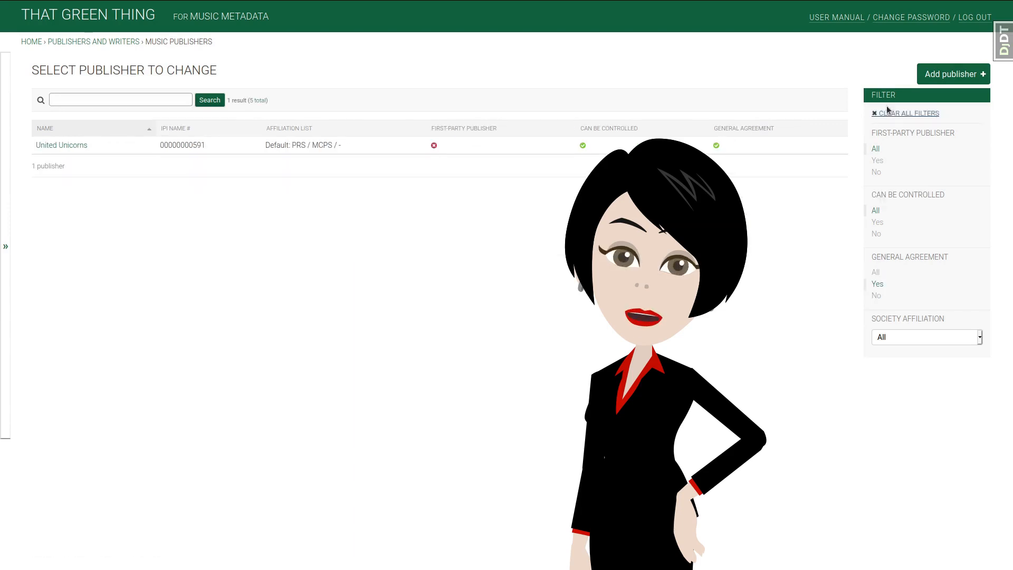
pyautogui.click(892, 114)
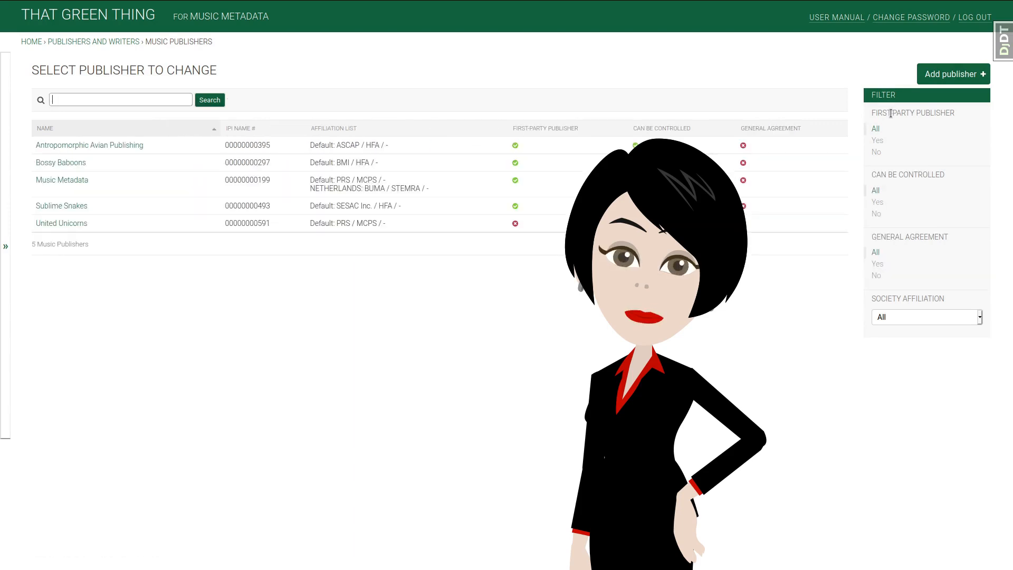